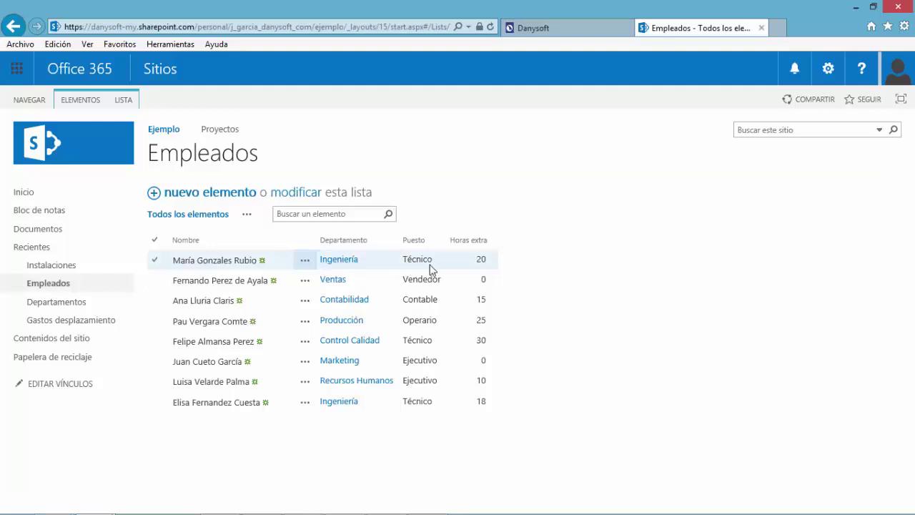
# Step: Open the Departamentos list and copy the site's base URL from its address, up to and including "ejemplo/"
pyautogui.click(61, 304)
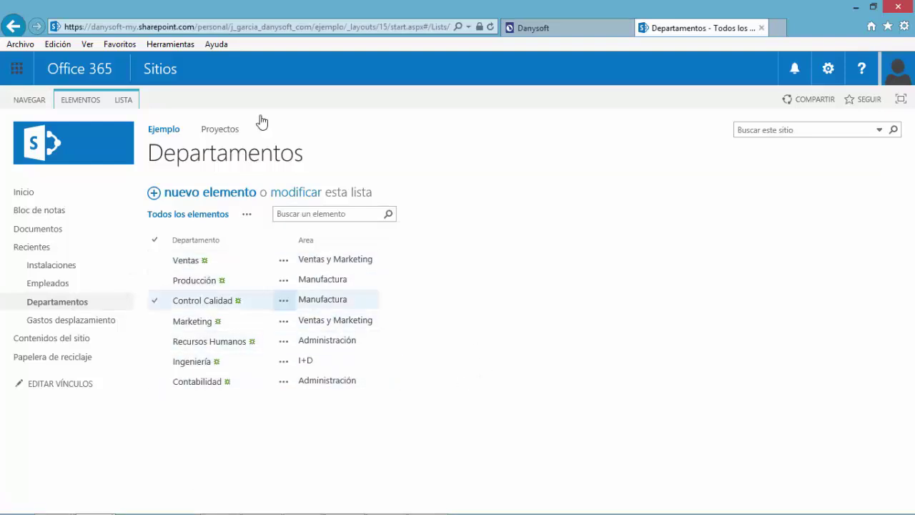
pyautogui.click(261, 27)
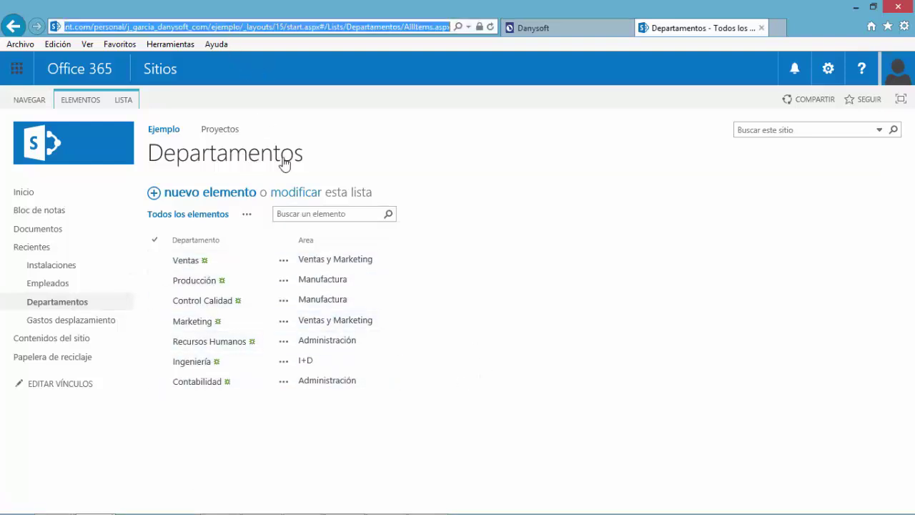
pyautogui.click(243, 28)
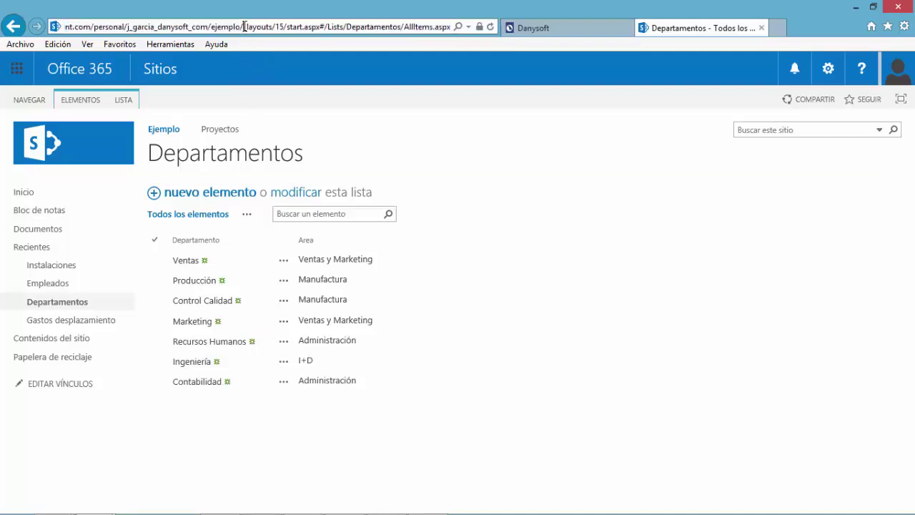
pyautogui.hotkey('shift', 'Home')
pyautogui.hotkey('ctrl', 'c')
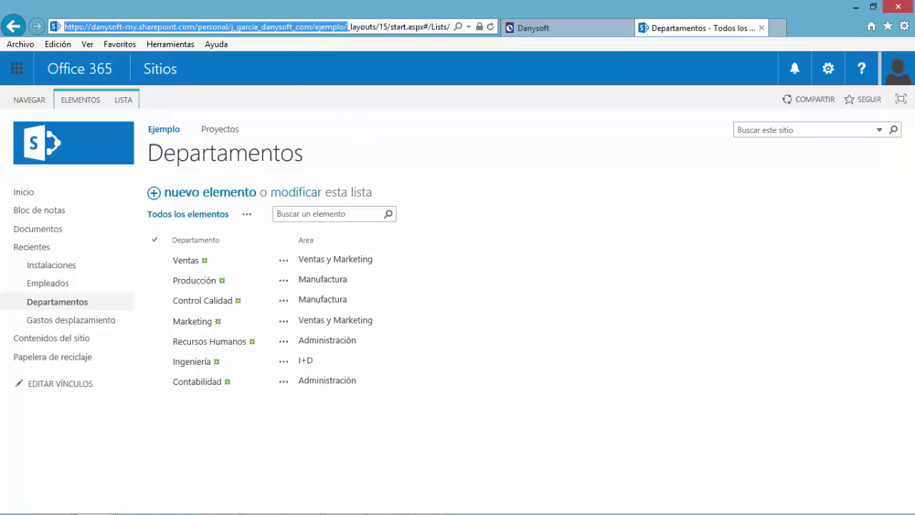
# Step: Switch to Power BI Desktop and connect to a SharePoint Online List source using the copied site URL
pyautogui.click(427, 508)
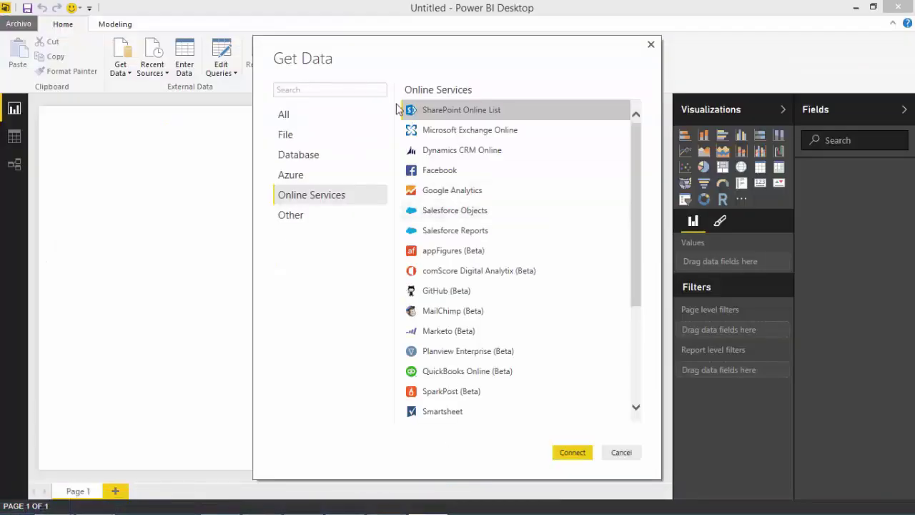
pyautogui.click(569, 452)
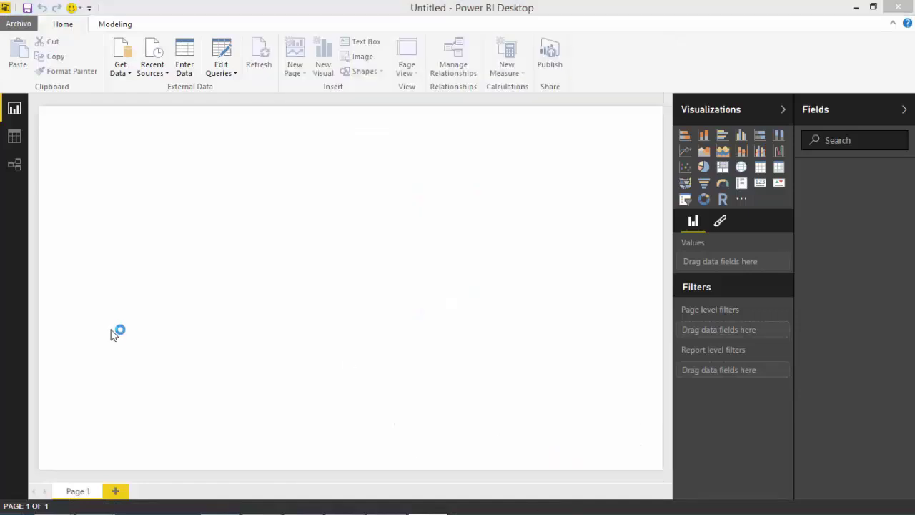
pyautogui.hotkey('ctrl', 'v')
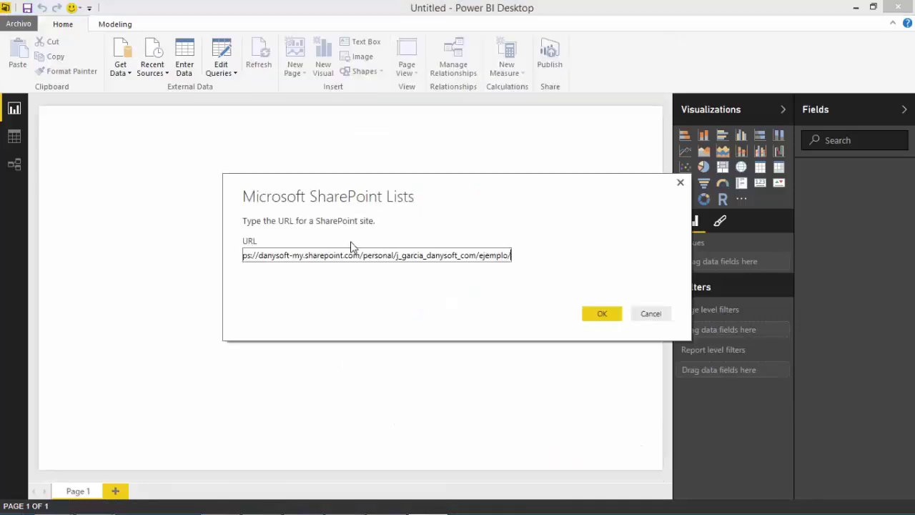
pyautogui.click(610, 320)
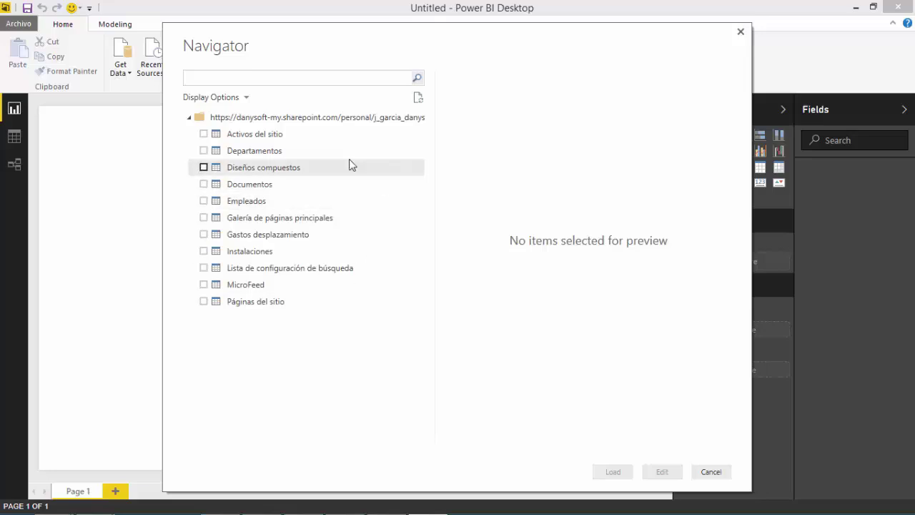
# Step: Preview the columns of the Activos del sitio and Páginas del sitio lists, leaving both unselected
pyautogui.click(204, 134)
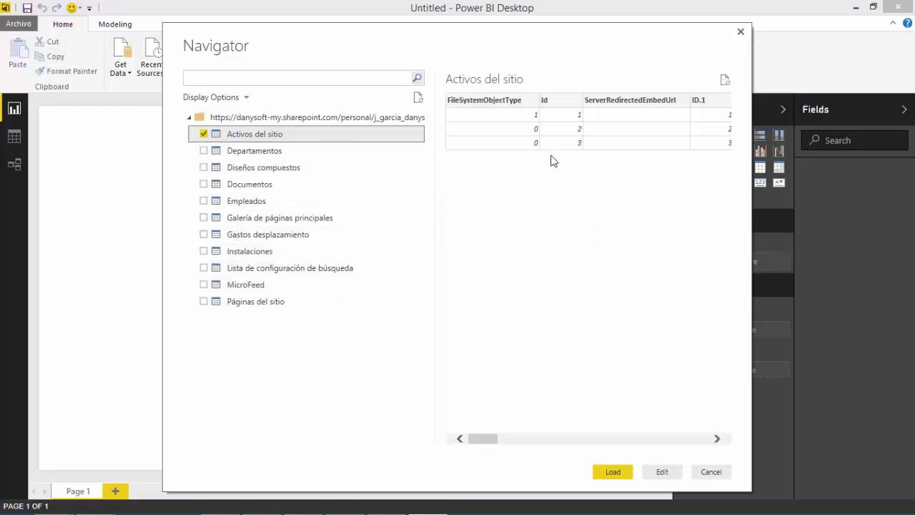
pyautogui.moveTo(491, 441); pyautogui.dragTo(694, 448)
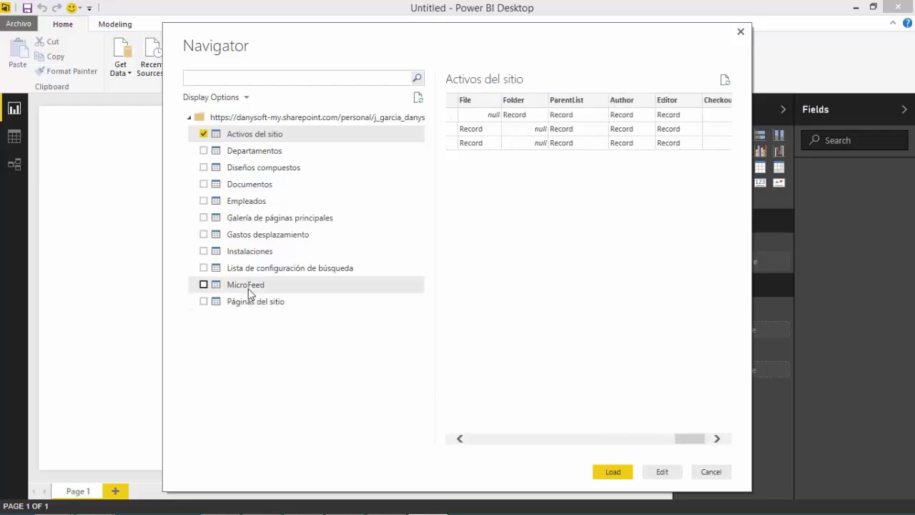
pyautogui.click(204, 302)
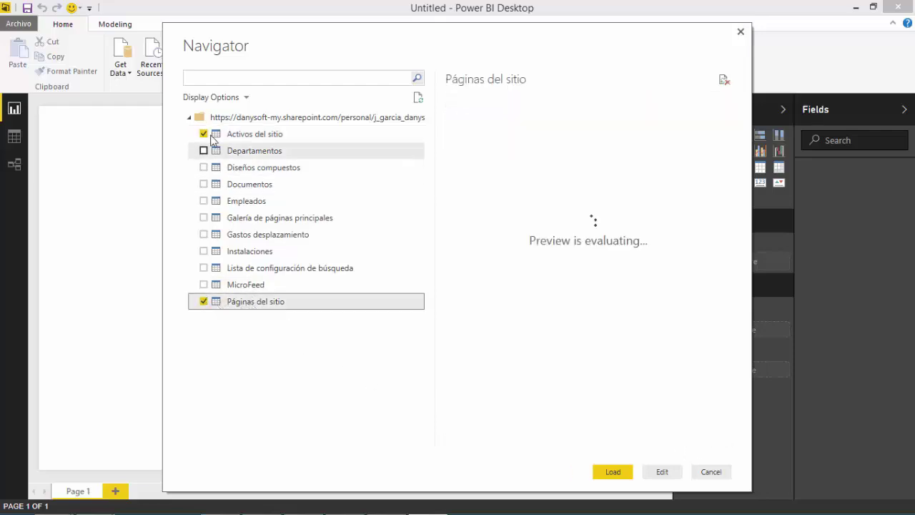
pyautogui.click(204, 134)
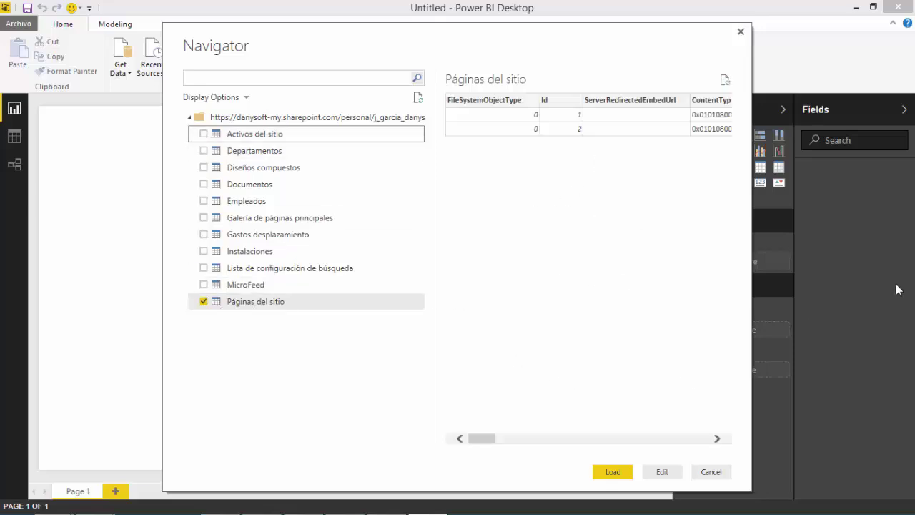
pyautogui.moveTo(490, 442); pyautogui.dragTo(511, 454)
pyautogui.click(204, 302)
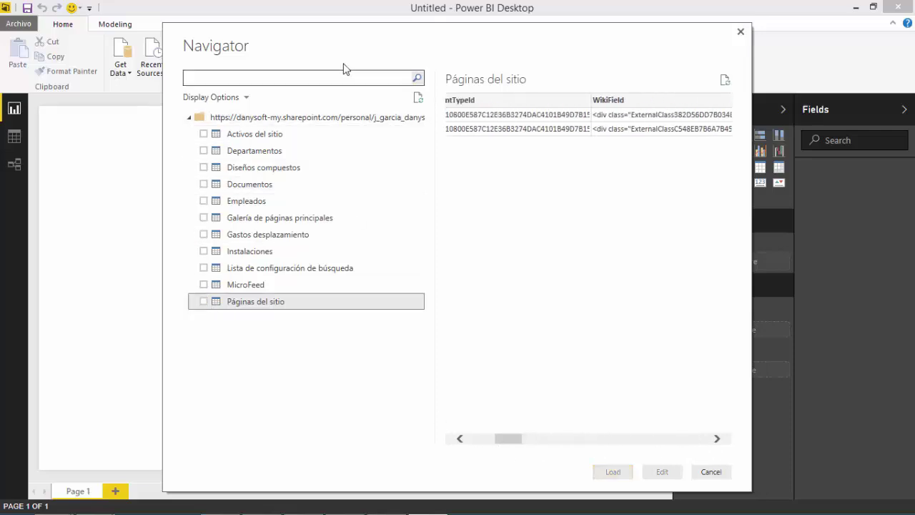
# Step: Select the Departamentos, Empleados and Instalaciones lists, load them, and dismiss the load report
pyautogui.click(204, 151)
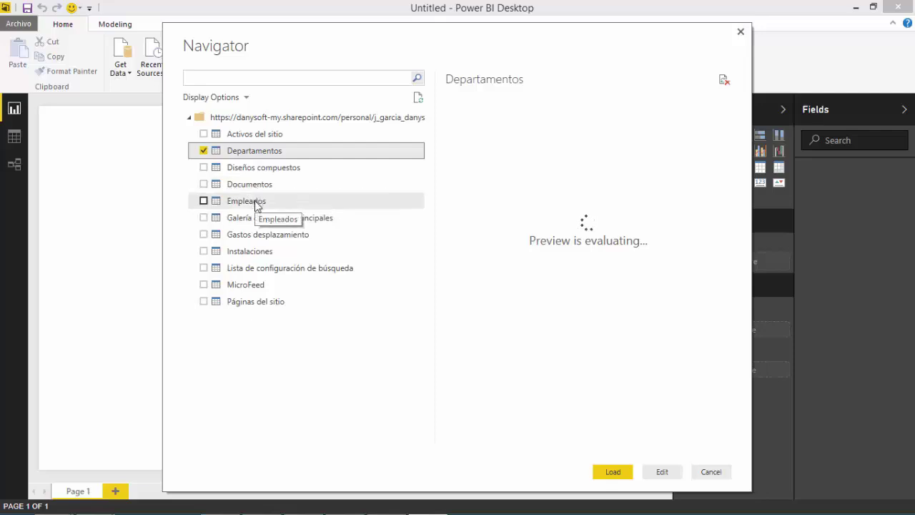
pyautogui.click(204, 202)
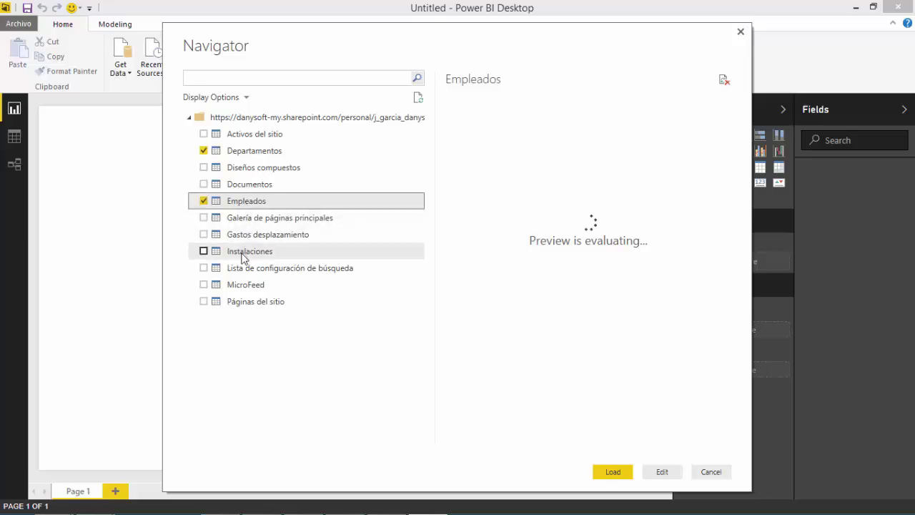
pyautogui.click(204, 252)
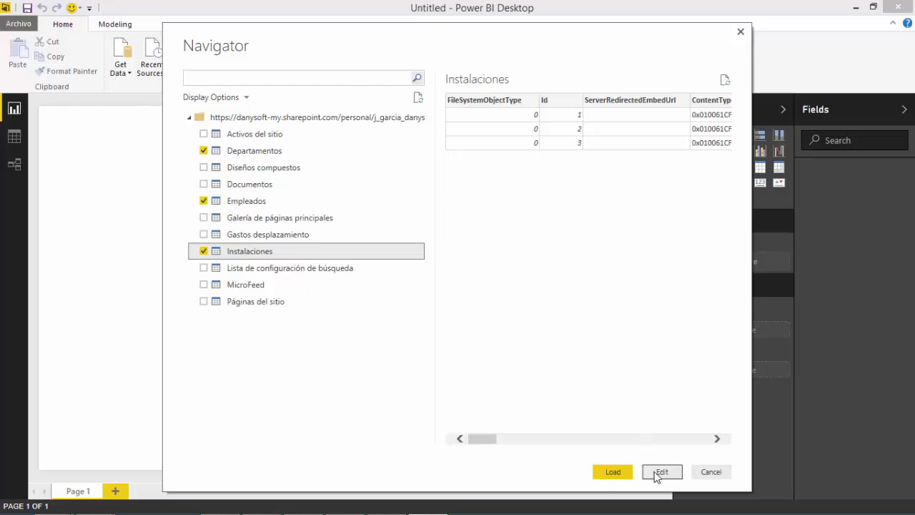
pyautogui.click(615, 477)
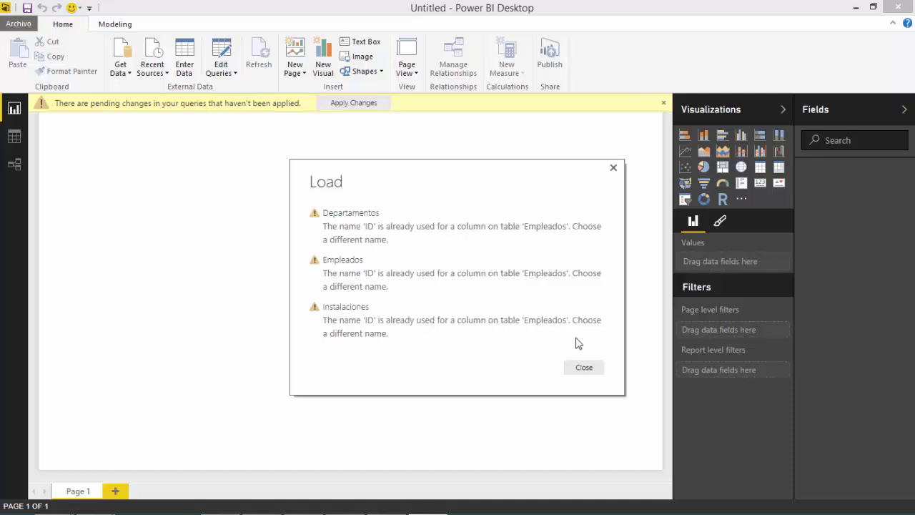
pyautogui.click(585, 367)
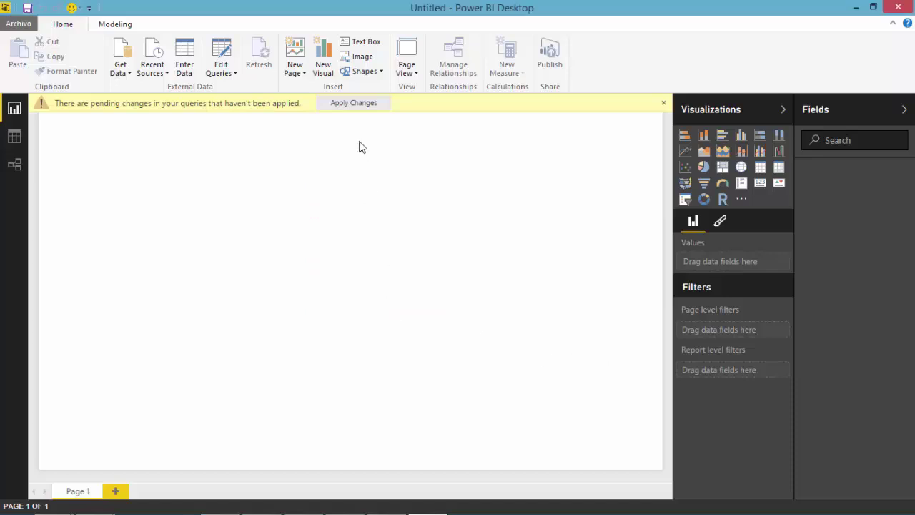
# Step: Try to apply the pending query changes from the Data view
pyautogui.click(15, 136)
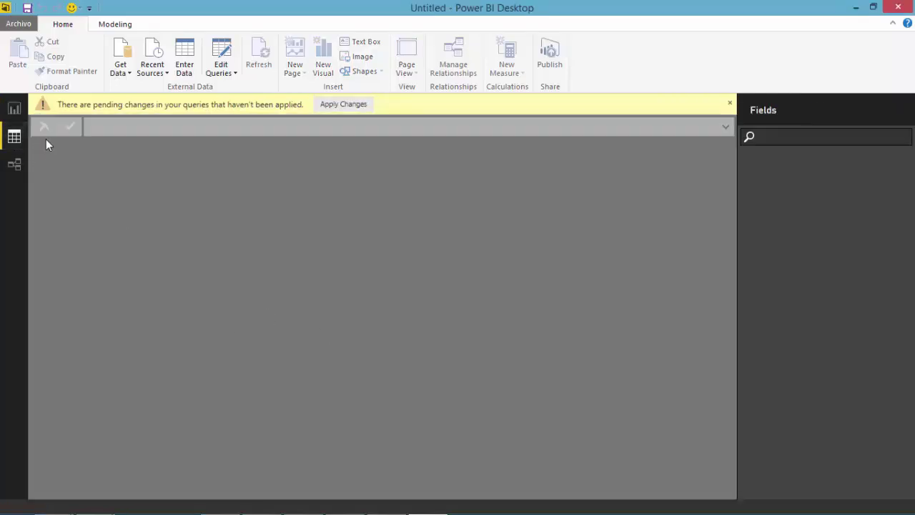
pyautogui.click(360, 108)
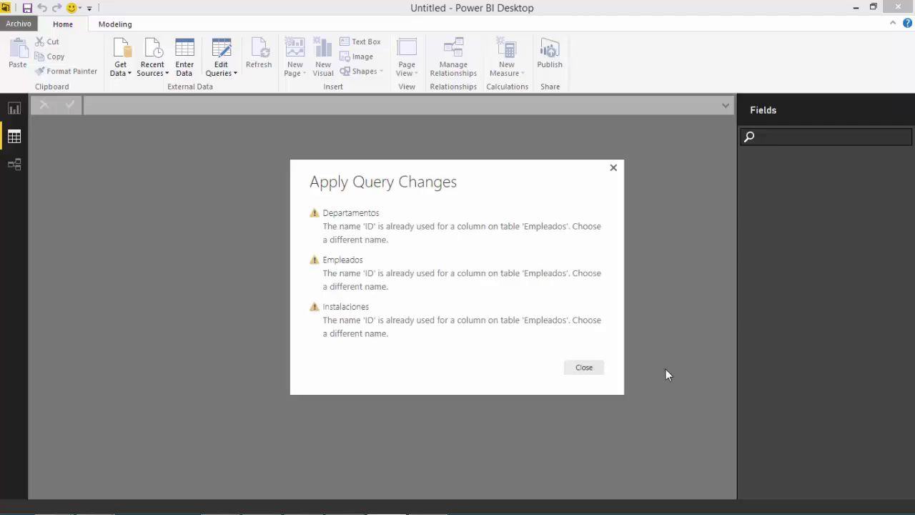
pyautogui.click(584, 367)
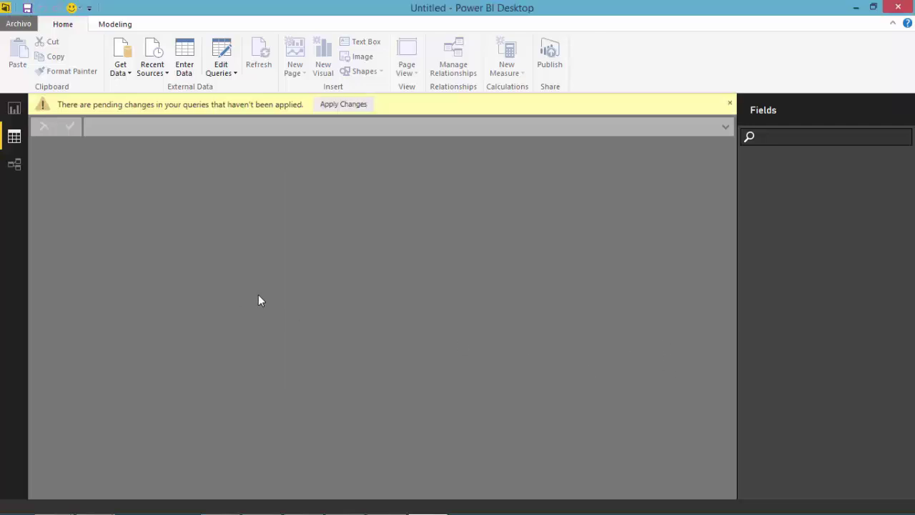
pyautogui.click(14, 109)
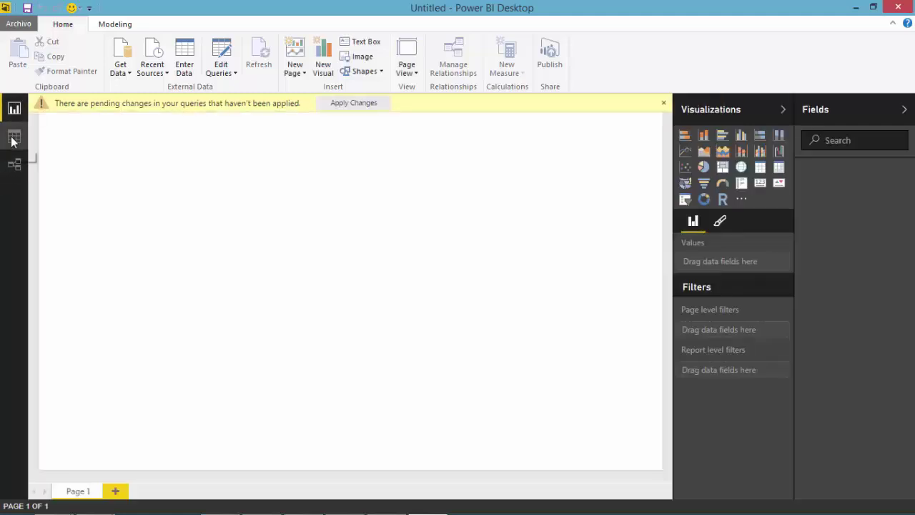
pyautogui.click(13, 138)
pyautogui.click(15, 164)
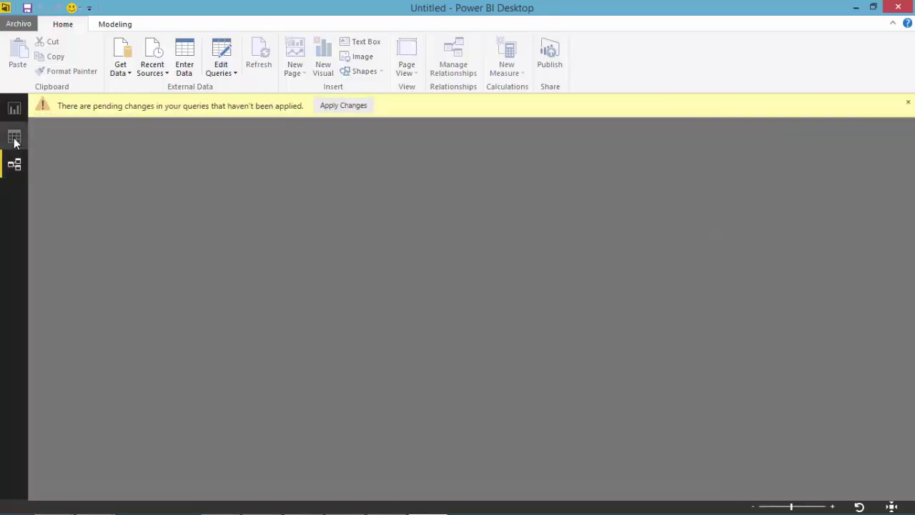
pyautogui.click(15, 138)
pyautogui.click(18, 108)
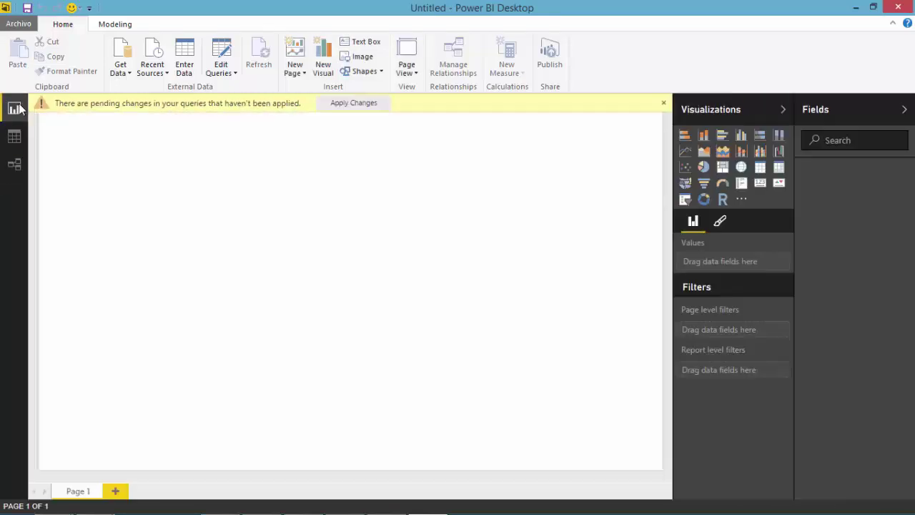
# Step: Open the Query Editor and rename the Id column of the Departamentos query as IdDepartamento
pyautogui.click(225, 74)
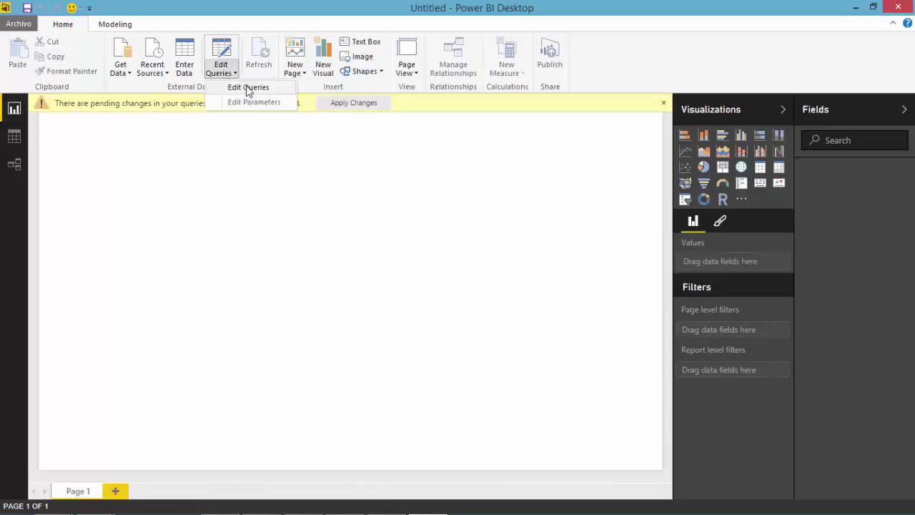
pyautogui.click(248, 88)
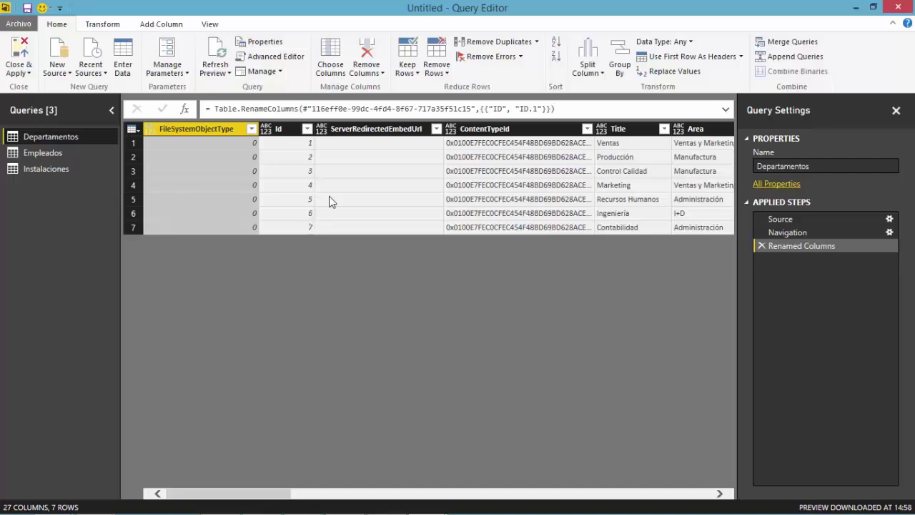
pyautogui.click(286, 129)
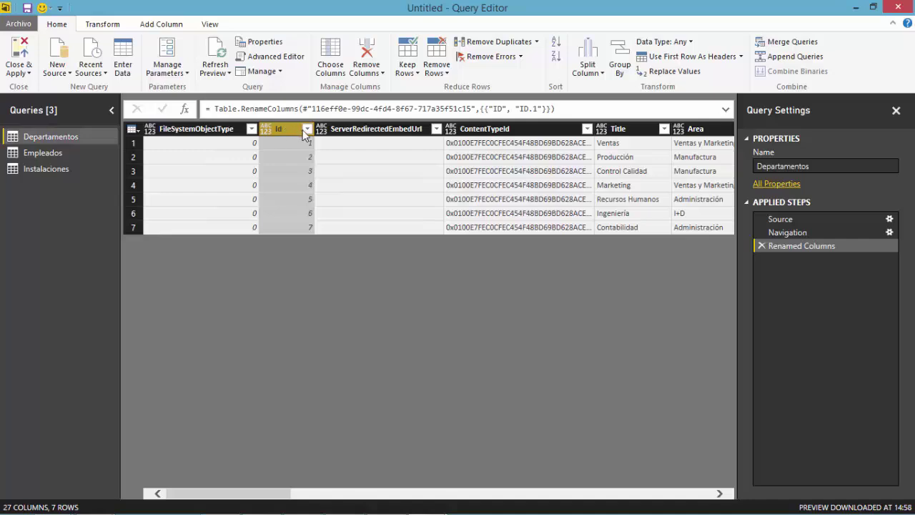
pyautogui.click(307, 129)
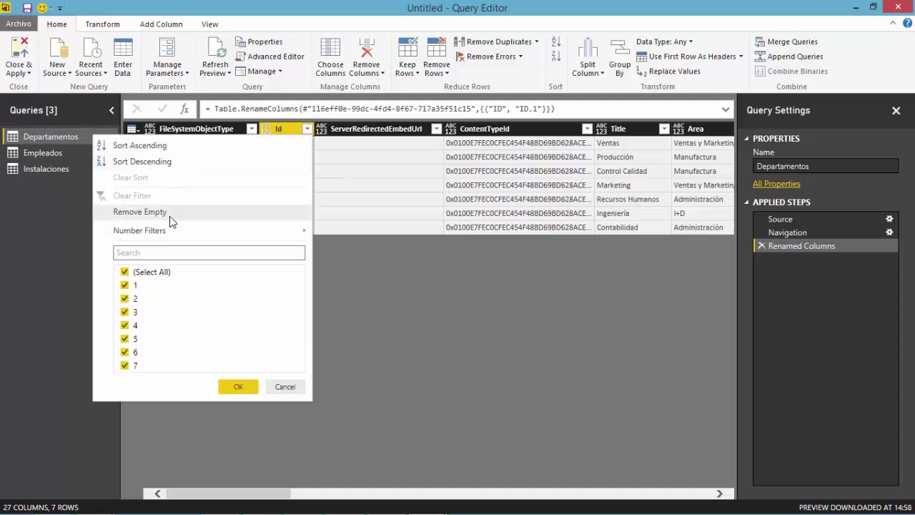
pyautogui.click(399, 313)
pyautogui.rightClick(287, 129)
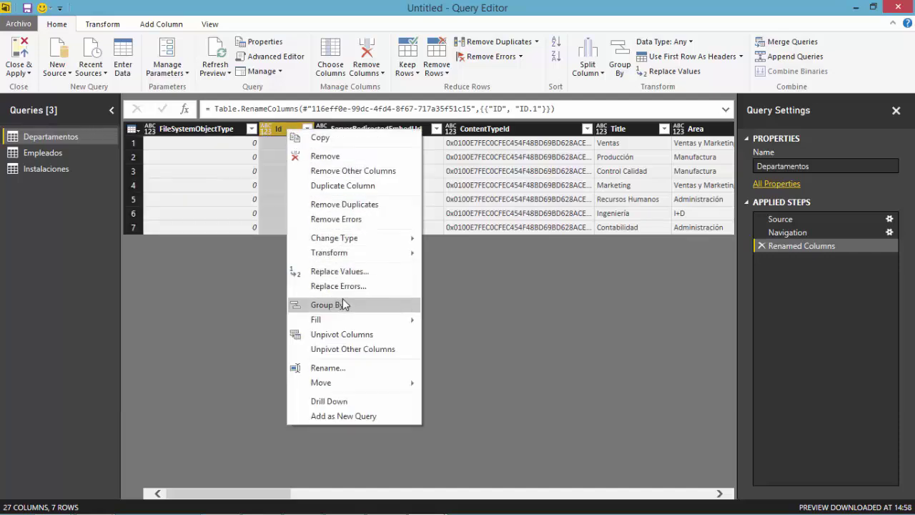
pyautogui.click(342, 368)
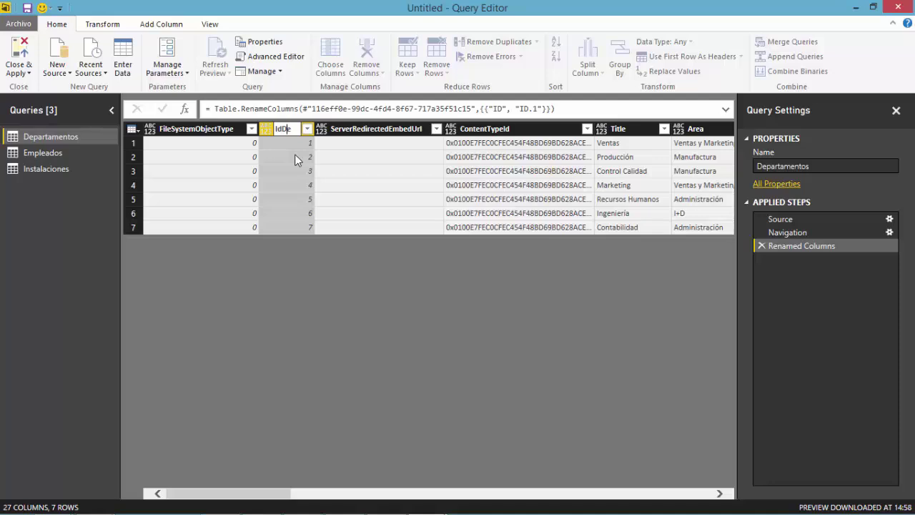
pyautogui.write('IdDepar')
pyautogui.press('Return')
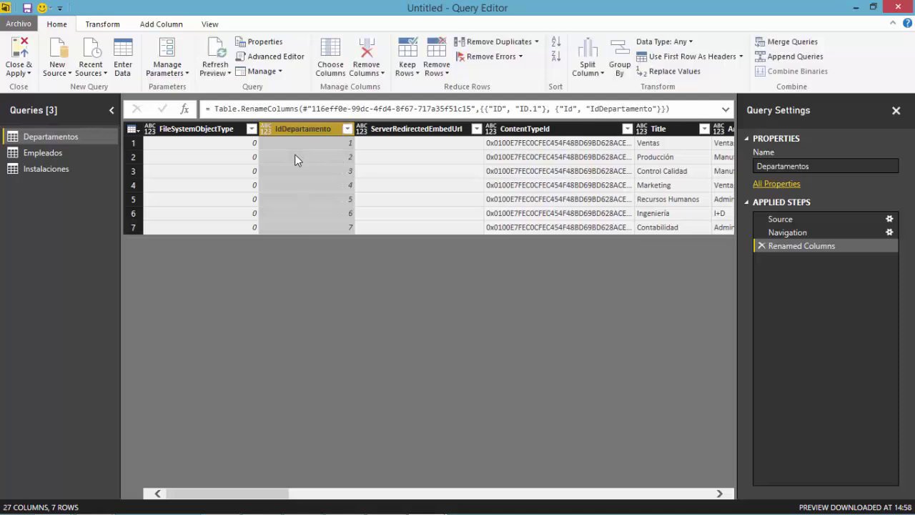
# Step: Rename the Id column of the Empleados query as IdEmpleados
pyautogui.click(55, 153)
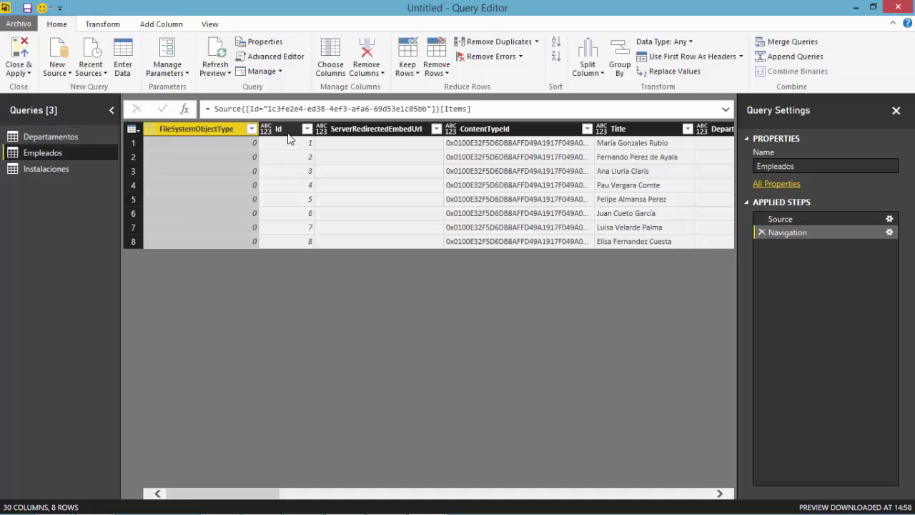
pyautogui.click(287, 131)
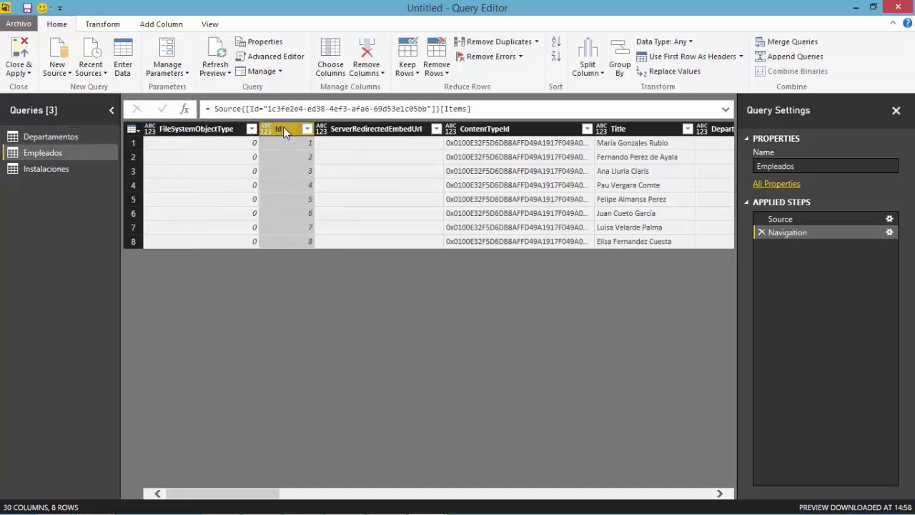
pyautogui.rightClick(283, 126)
pyautogui.click(325, 365)
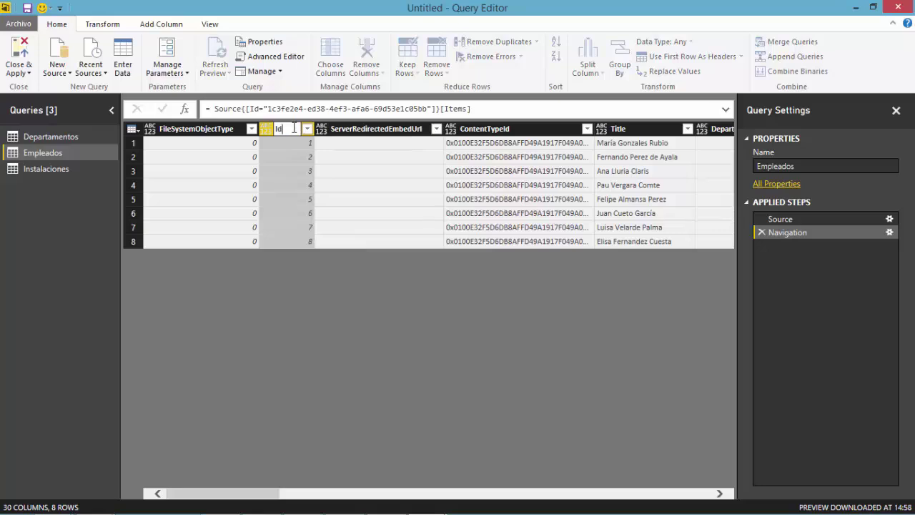
pyautogui.write('Empleado')
pyautogui.press('Return')
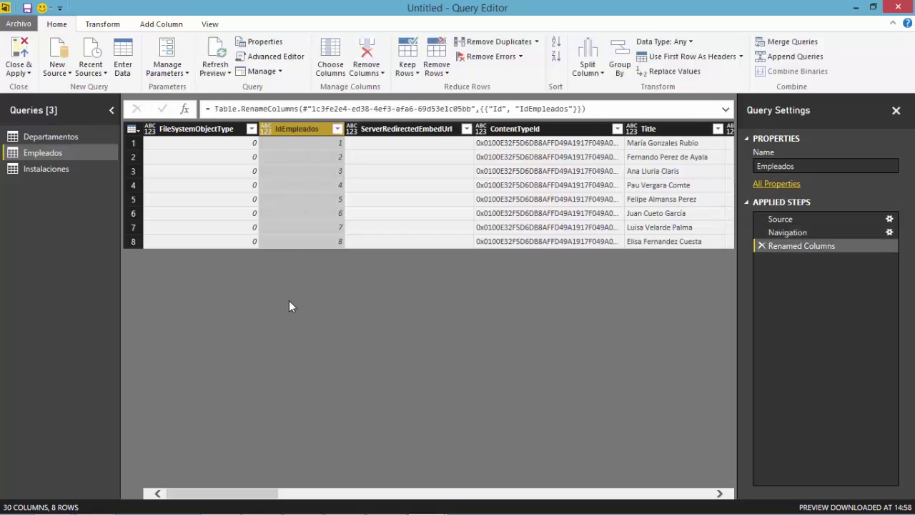
# Step: Rename the Id column of the Instalaciones query as IdInstalaciones, and apply all query changes while closing the Query Editor
pyautogui.click(46, 169)
pyautogui.click(287, 131)
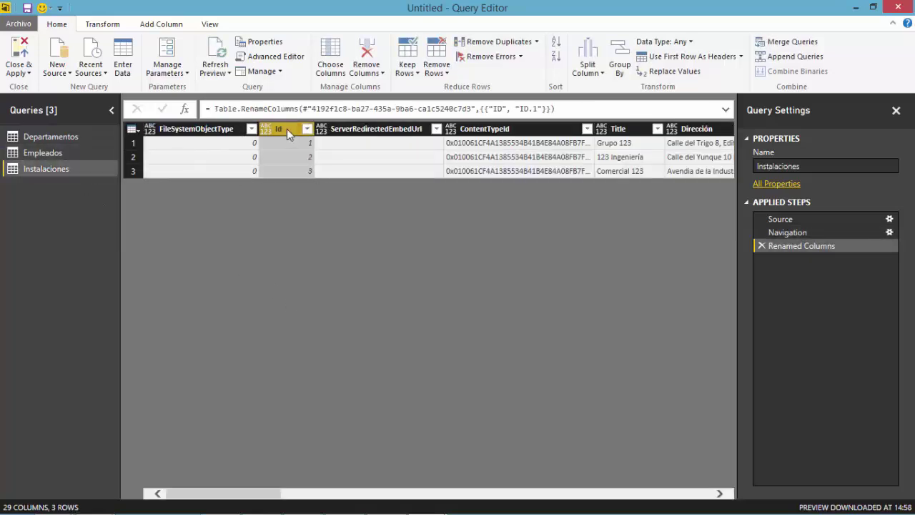
pyautogui.rightClick(287, 129)
pyautogui.click(349, 369)
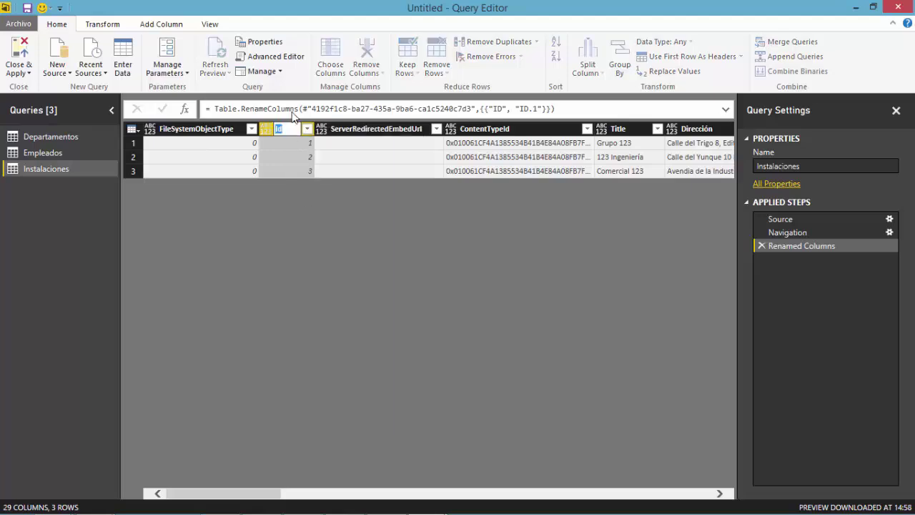
pyautogui.write('Instalaciones')
pyautogui.click(278, 258)
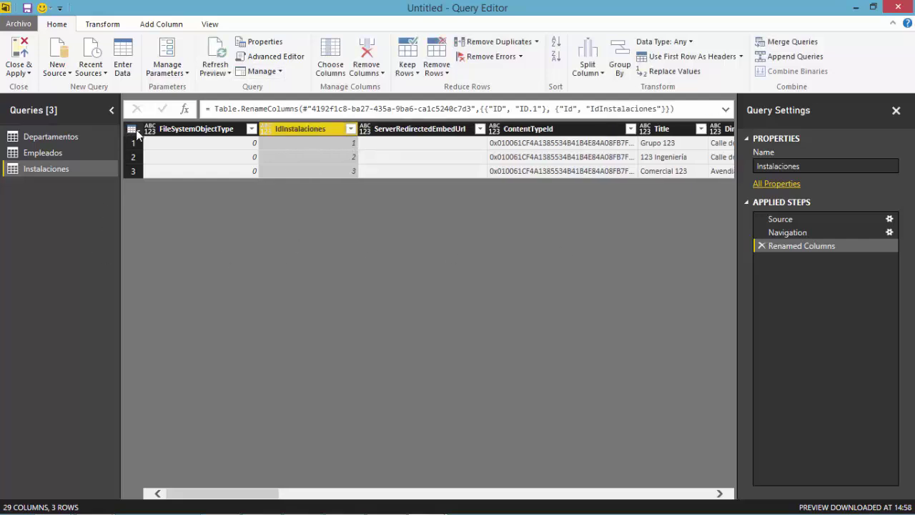
pyautogui.click(30, 73)
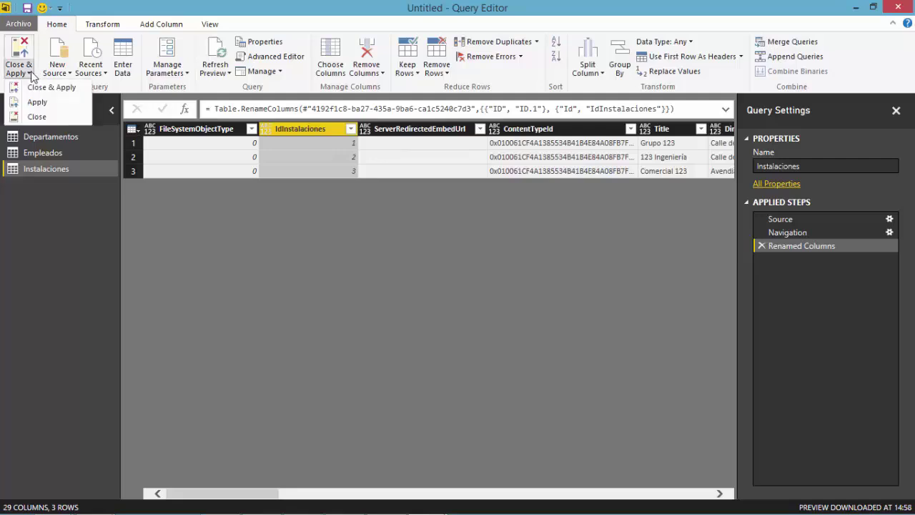
pyautogui.click(33, 89)
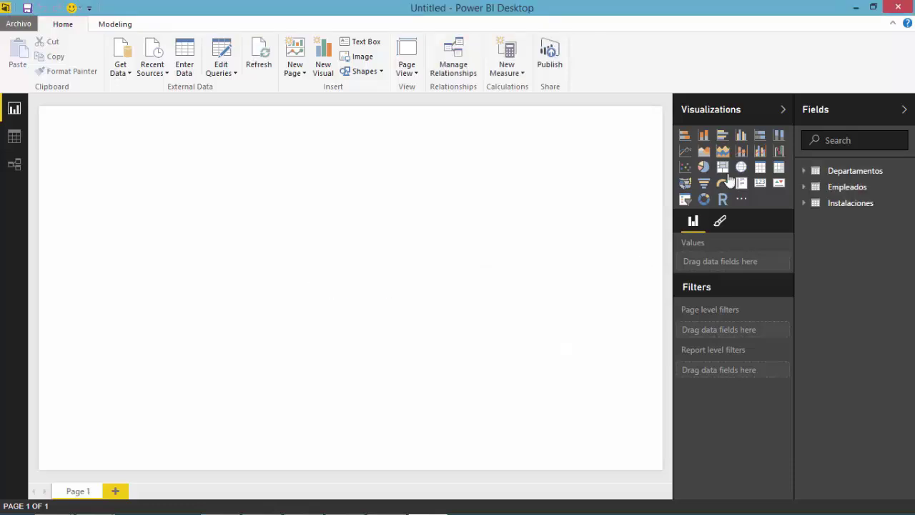
# Step: Examine the fields loaded for the Departamentos, Empleados and Instalaciones tables, collapsing each table again
pyautogui.click(805, 173)
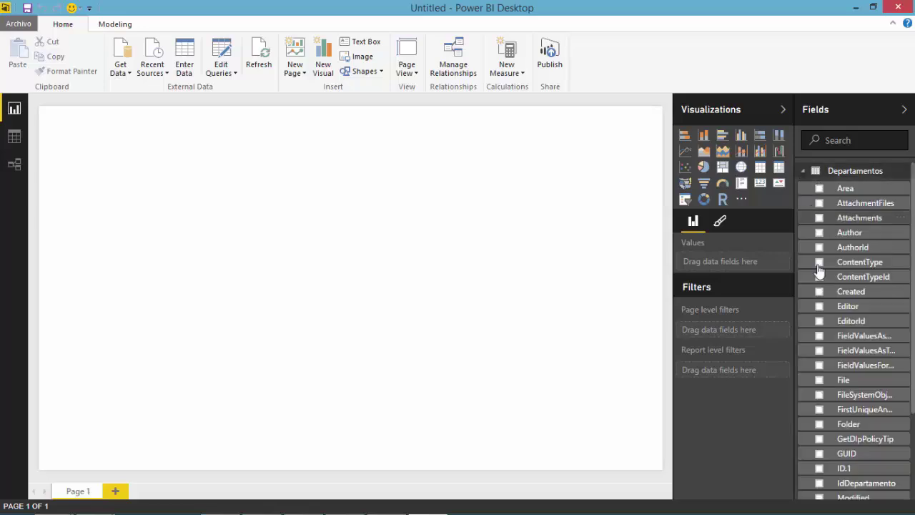
pyautogui.scroll(-3, 842, 295)
pyautogui.scroll(3, 842, 296)
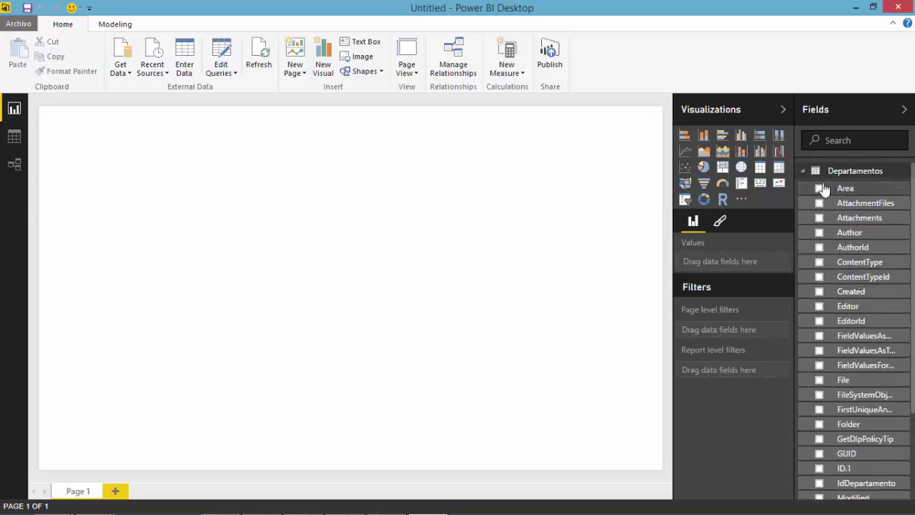
pyautogui.click(809, 173)
pyautogui.click(804, 187)
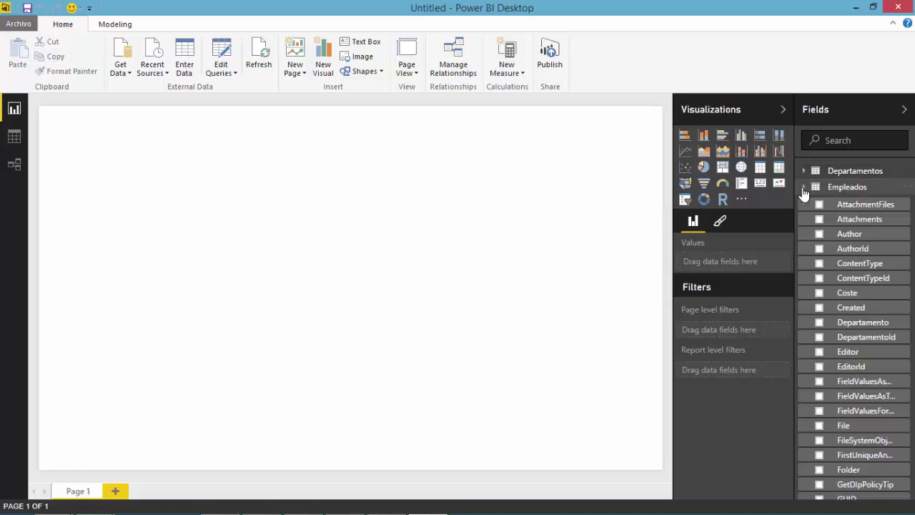
pyautogui.click(804, 187)
pyautogui.click(804, 203)
pyautogui.click(805, 204)
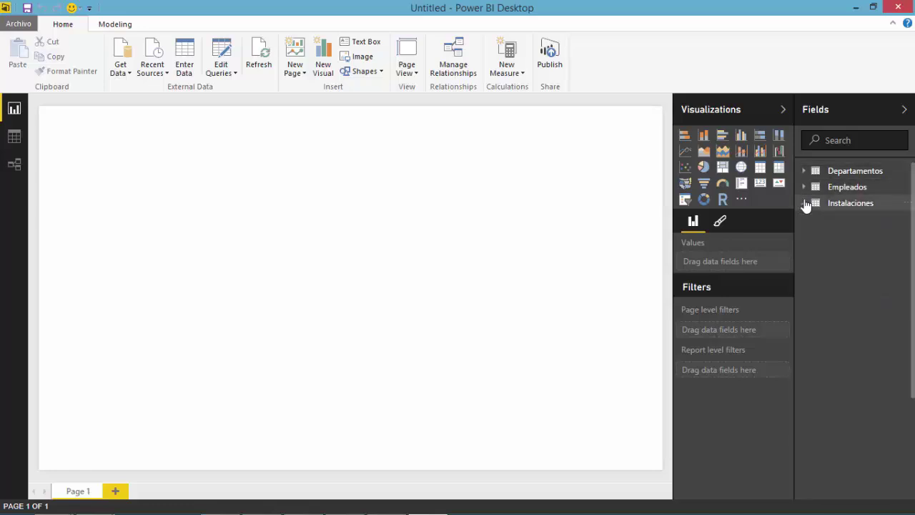
# Step: Open the Relationships view and arrange the Departamentos and Instalaciones tables side by side, level with Empleados
pyautogui.click(13, 165)
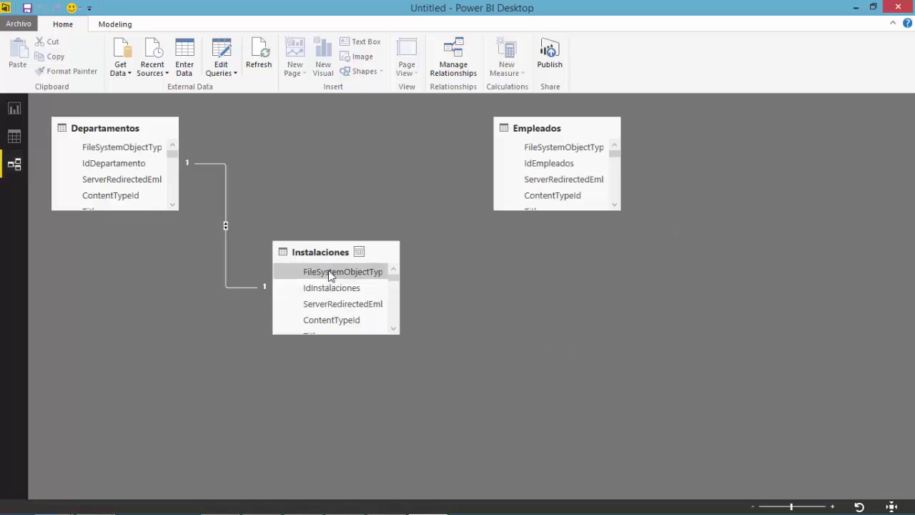
pyautogui.moveTo(315, 254); pyautogui.dragTo(361, 284)
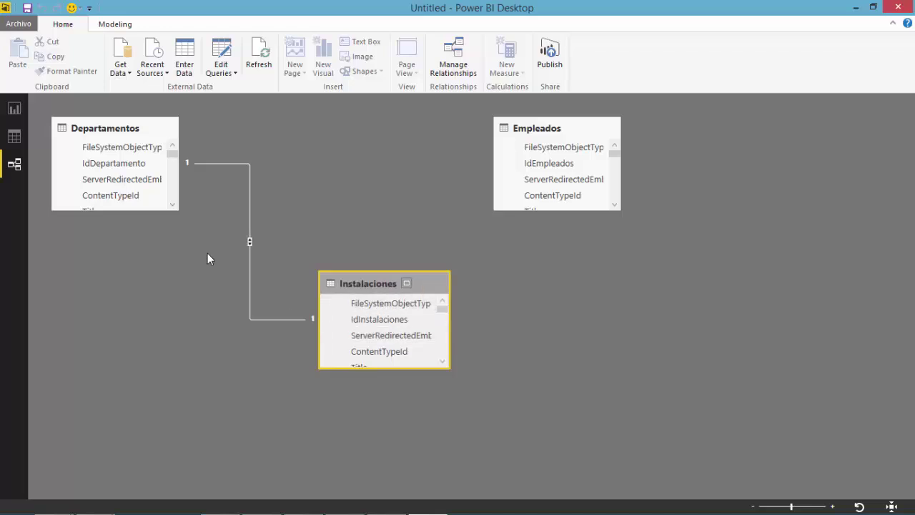
pyautogui.click(233, 166)
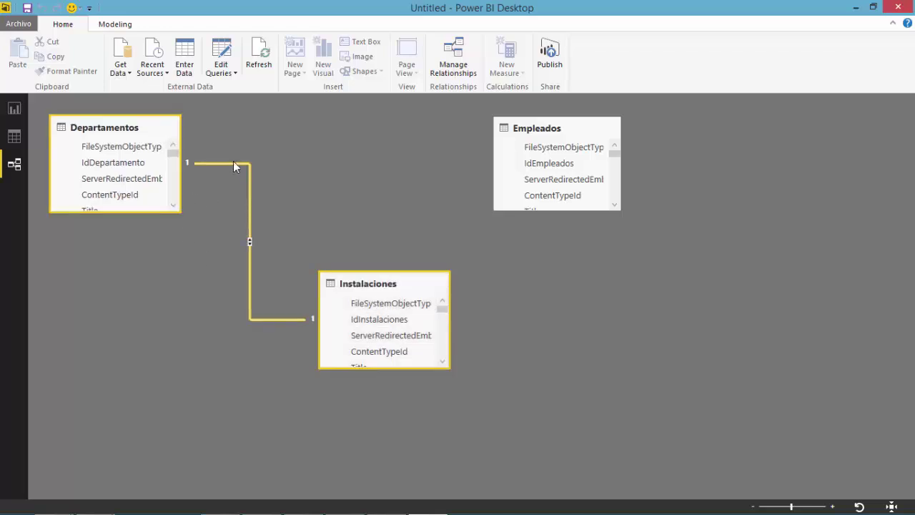
pyautogui.moveTo(86, 132); pyautogui.dragTo(86, 195)
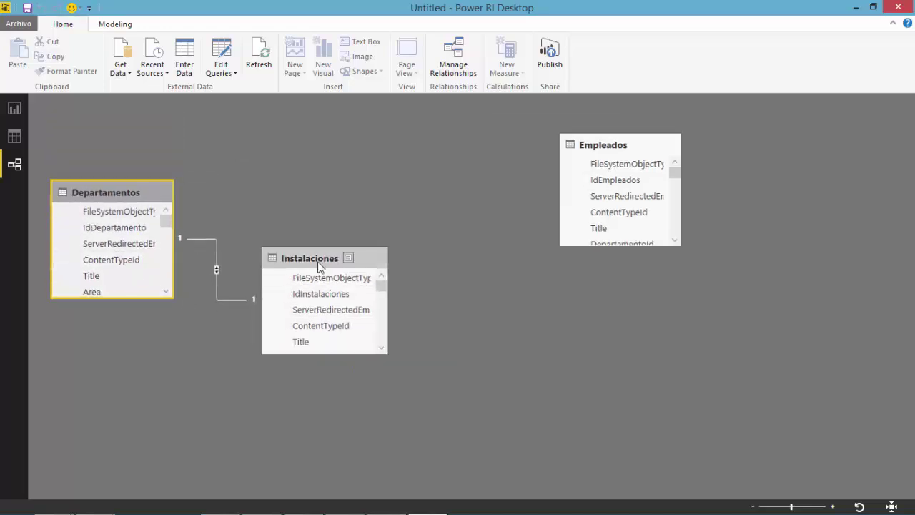
pyautogui.moveTo(320, 266); pyautogui.dragTo(337, 158)
pyautogui.moveTo(97, 193); pyautogui.dragTo(109, 134)
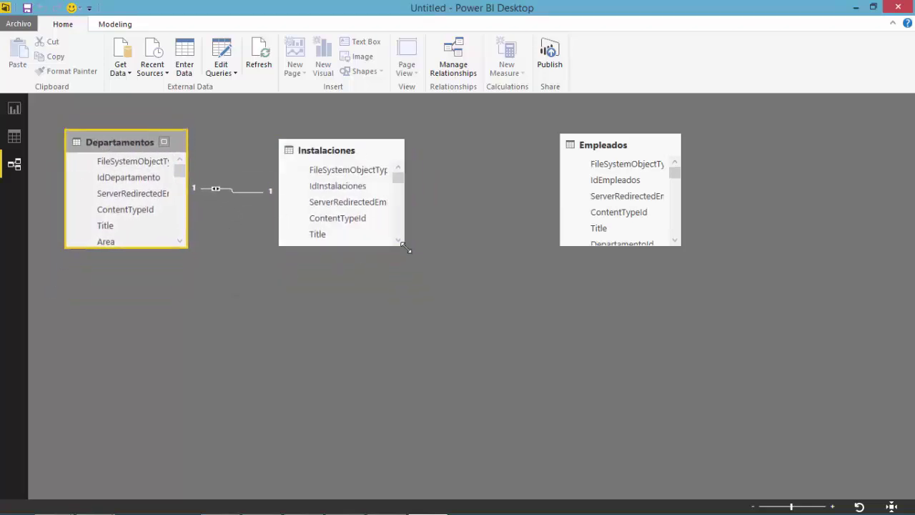
# Step: Enlarge the Instalaciones and Departamentos tables in the diagram to show more of their fields, including ID.1
pyautogui.moveTo(406, 248); pyautogui.dragTo(430, 361)
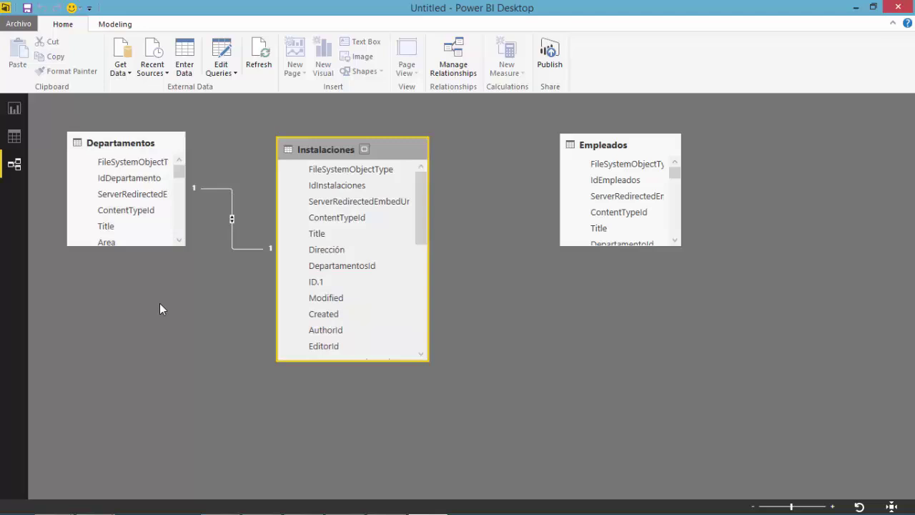
pyautogui.click(154, 244)
pyautogui.moveTo(186, 246); pyautogui.dragTo(184, 350)
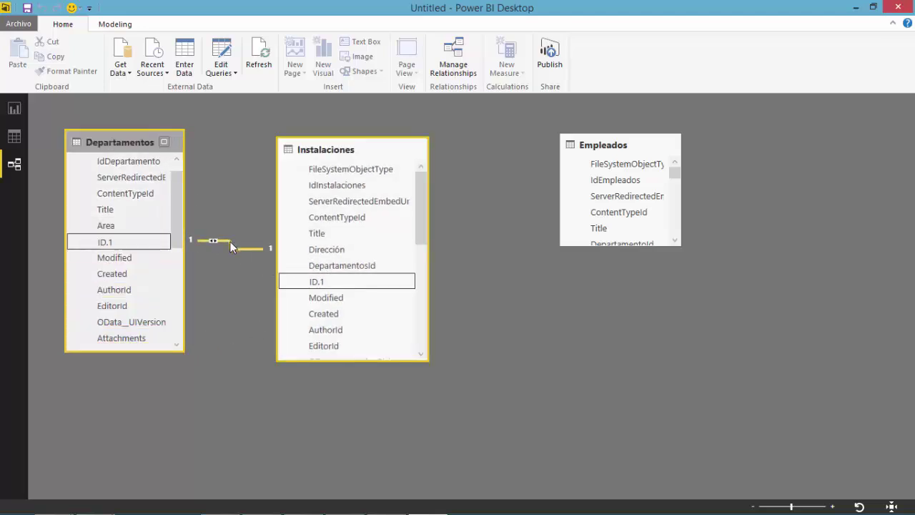
# Step: Review the ID.1 columns in the relationship between Departamentos and Instalaciones, and set its cardinality to Many to One (*:1)
pyautogui.moveTo(114, 243); pyautogui.dragTo(303, 282)
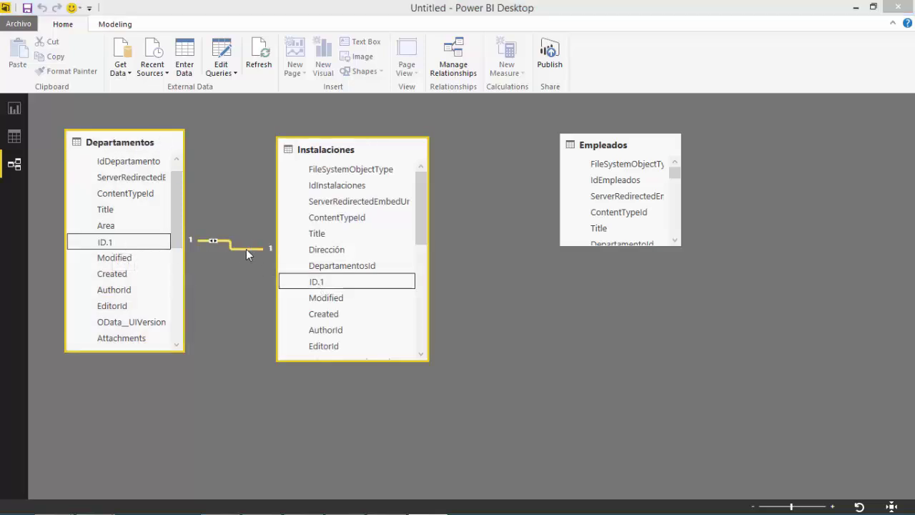
pyautogui.doubleClick(246, 249)
pyautogui.moveTo(318, 222); pyautogui.dragTo(403, 223)
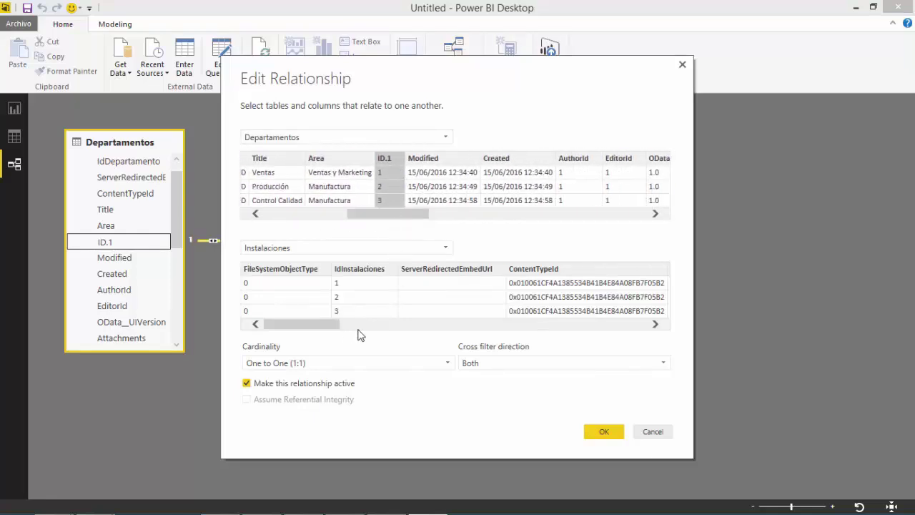
pyautogui.moveTo(321, 325); pyautogui.dragTo(406, 333)
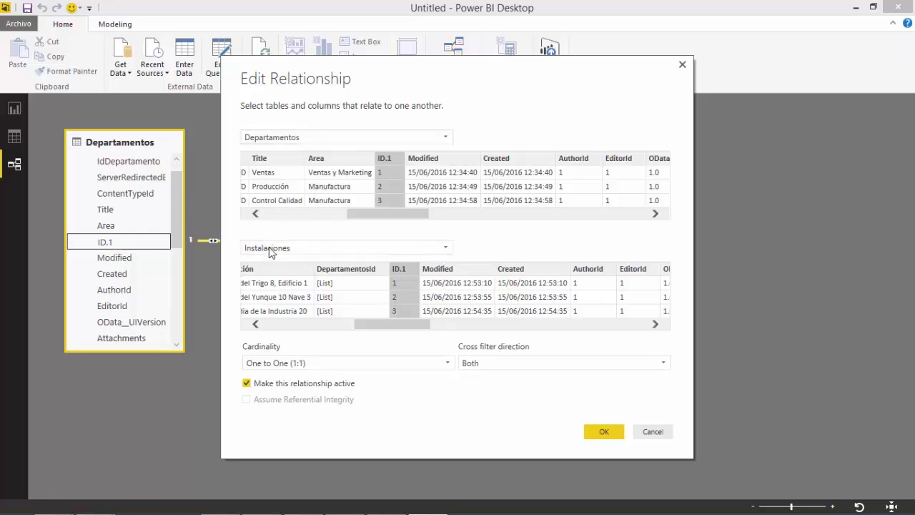
pyautogui.click(450, 365)
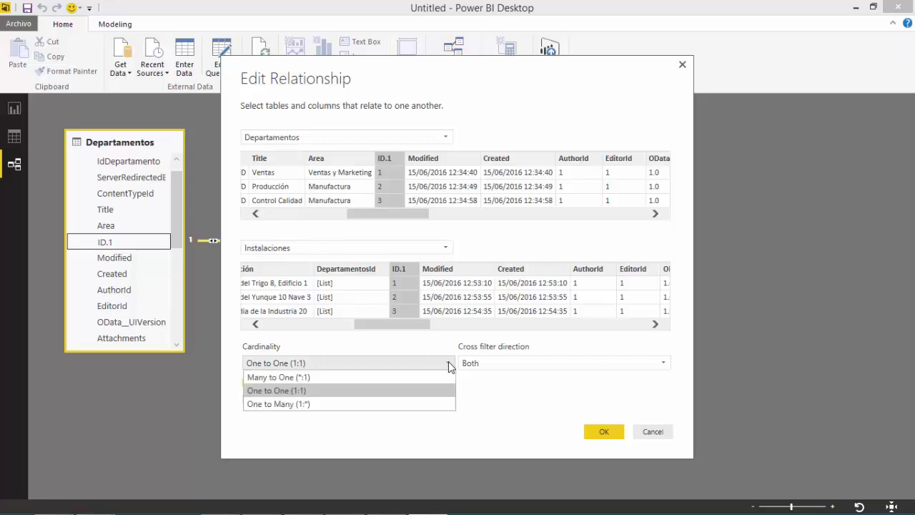
pyautogui.click(286, 377)
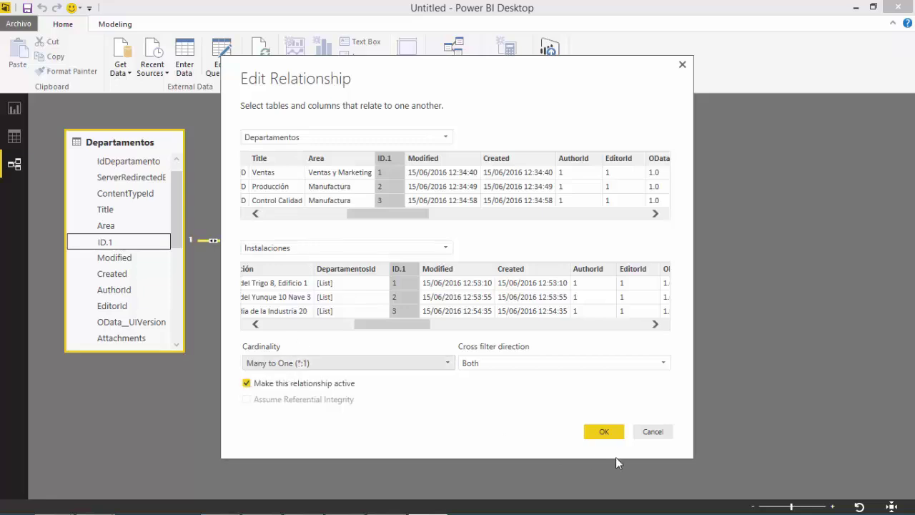
pyautogui.click(605, 431)
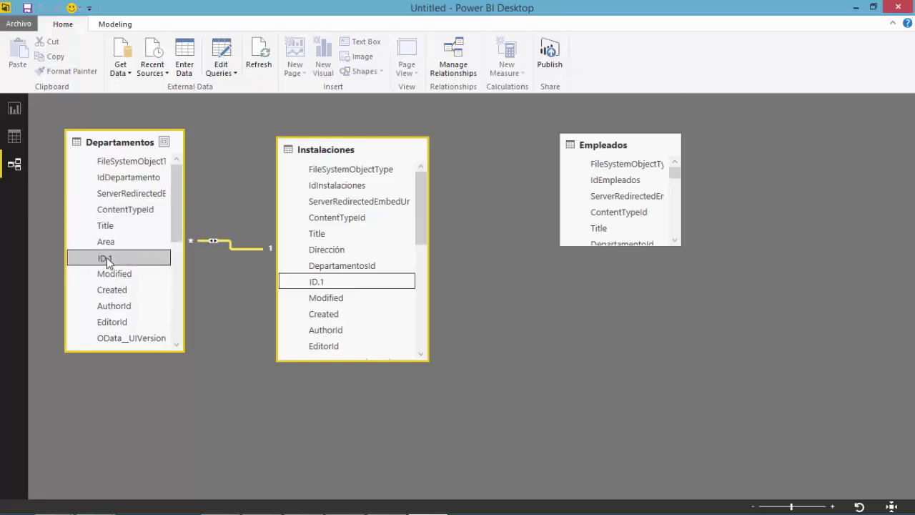
# Step: Rearrange the Instalaciones and Empleados tables in the diagram and enlarge Empleados to show more of its fields
pyautogui.moveTo(107, 258); pyautogui.dragTo(301, 280)
pyautogui.moveTo(180, 202)
pyautogui.mouseDown()
pyautogui.moveTo(179, 311)
pyautogui.moveTo(177, 199)
pyautogui.mouseUp()
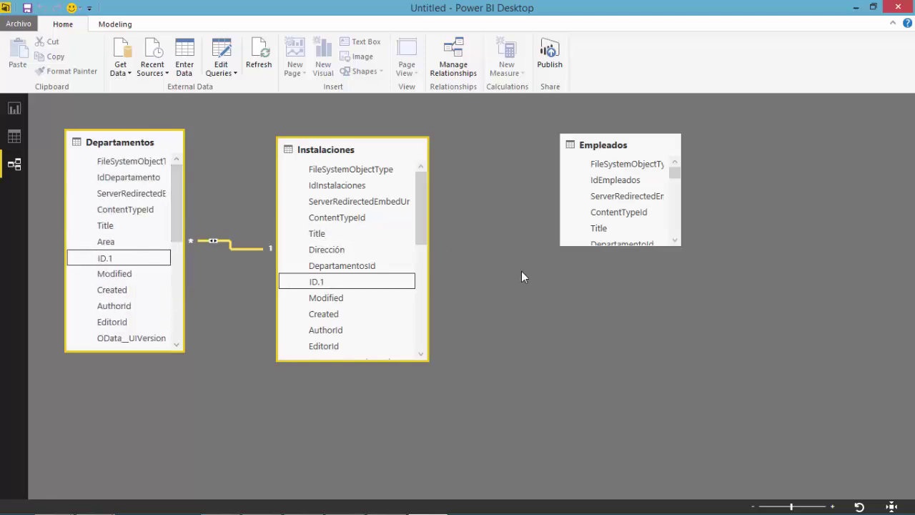
pyautogui.moveTo(394, 152); pyautogui.dragTo(436, 143)
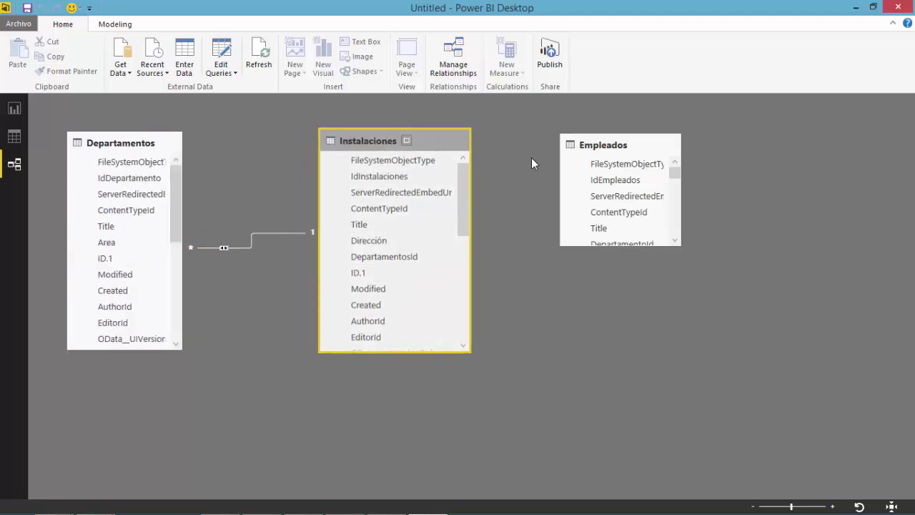
pyautogui.moveTo(605, 148); pyautogui.dragTo(576, 147)
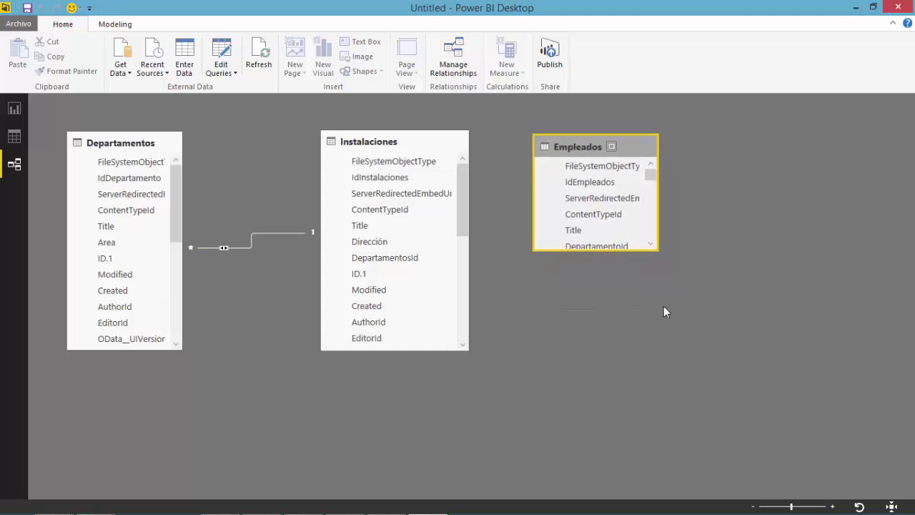
pyautogui.moveTo(658, 251); pyautogui.dragTo(689, 355)
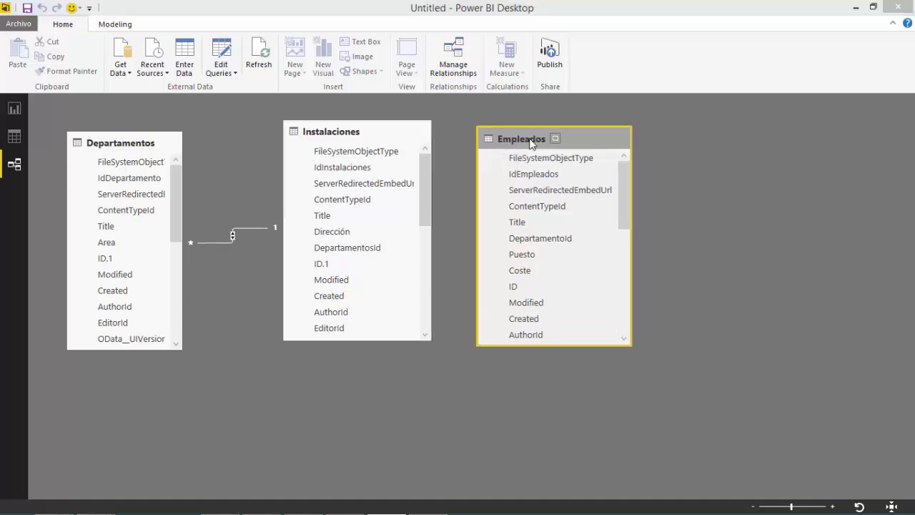
pyautogui.moveTo(531, 144); pyautogui.dragTo(555, 169)
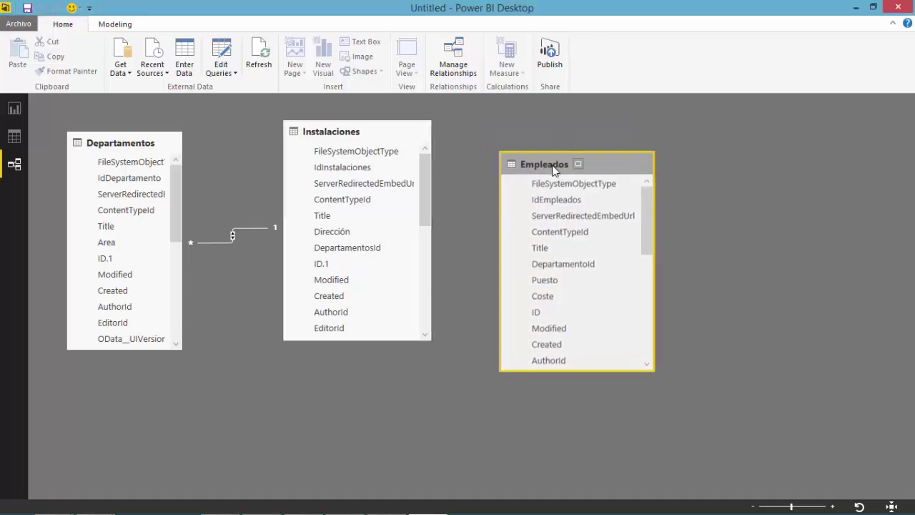
# Step: Relate the DepartamentoId field of Empleados to IdDepartamento of Departamentos, then review the relationship's columns and accept its settings
pyautogui.click(555, 266)
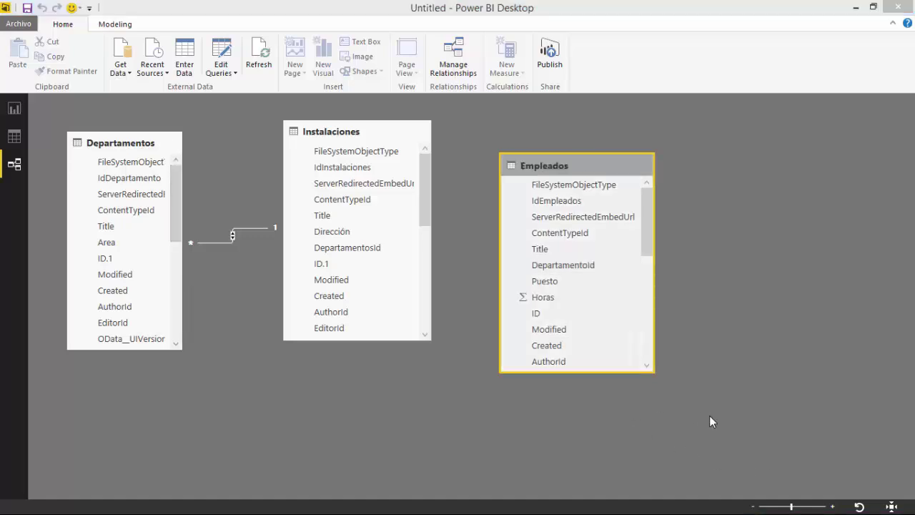
pyautogui.click(556, 266)
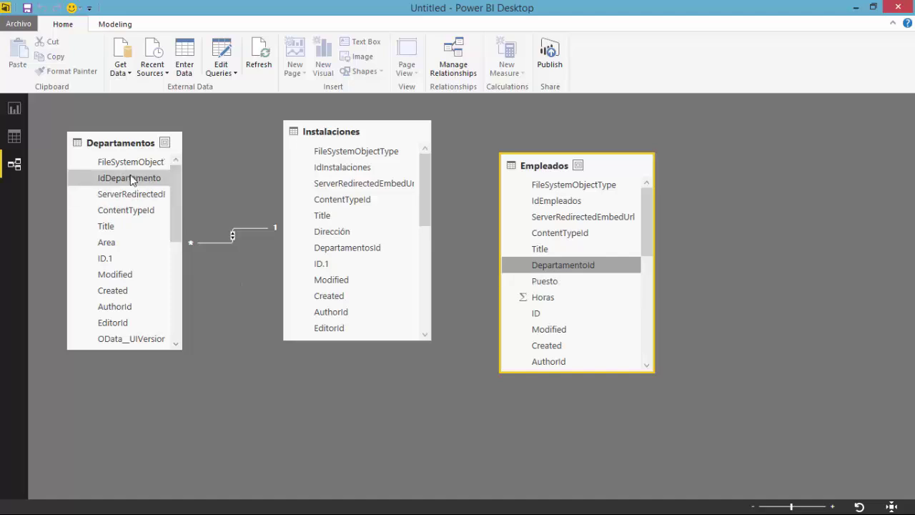
pyautogui.moveTo(555, 267); pyautogui.dragTo(134, 179)
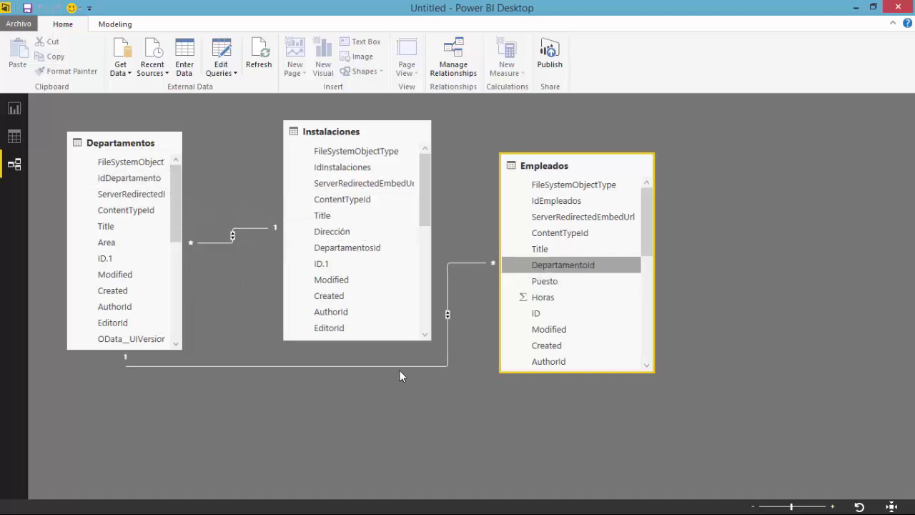
pyautogui.doubleClick(399, 367)
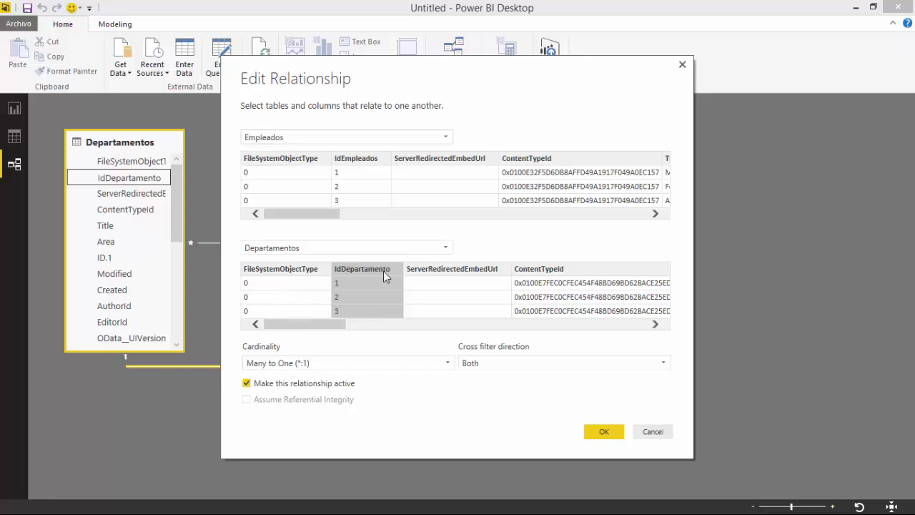
pyautogui.moveTo(319, 216); pyautogui.dragTo(380, 217)
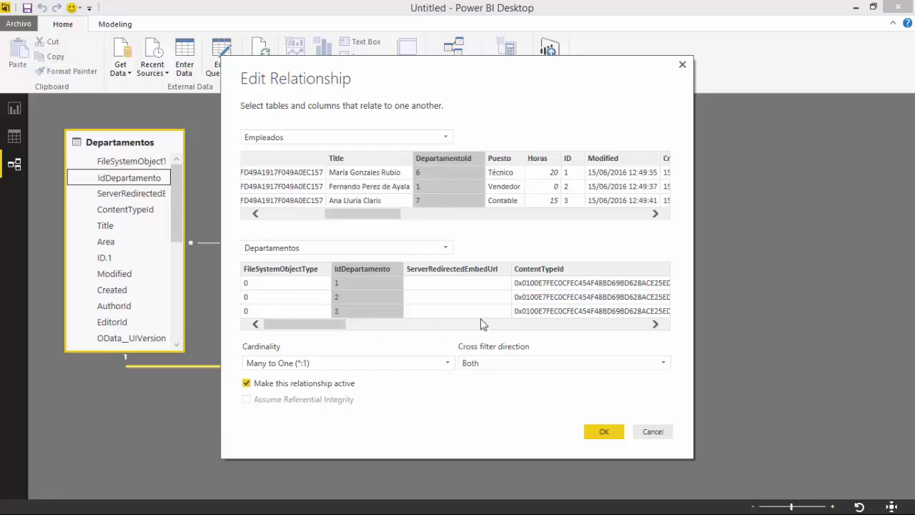
pyautogui.click(607, 433)
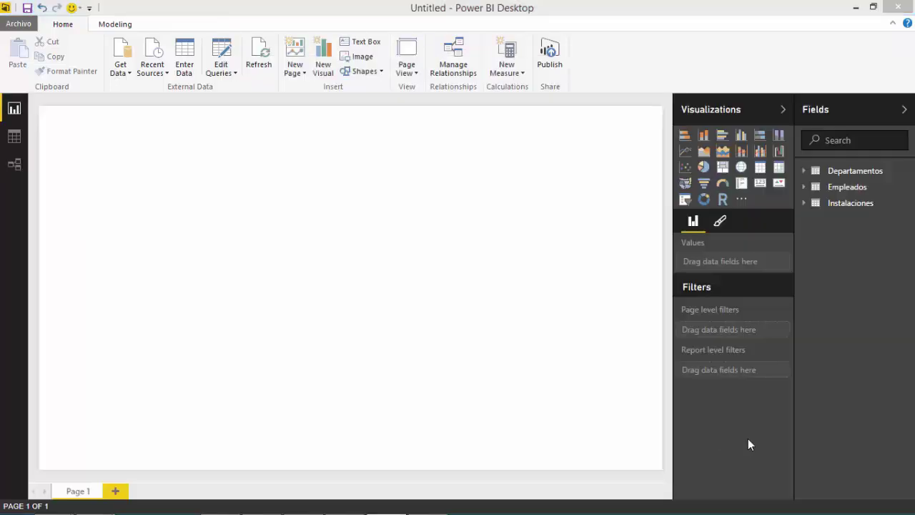
# Step: Build a table visual with the Title field of Empleados followed by the Title field of Departamentos
pyautogui.click(805, 188)
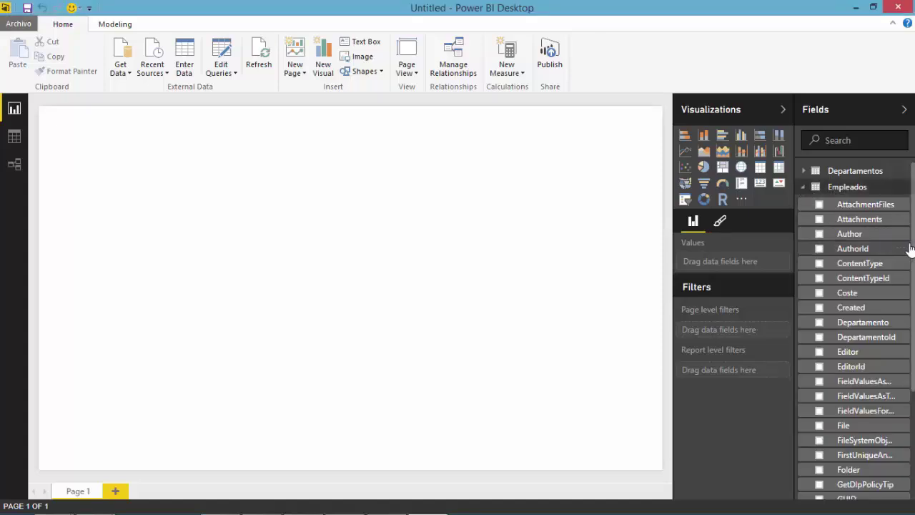
pyautogui.moveTo(912, 246); pyautogui.dragTo(914, 384)
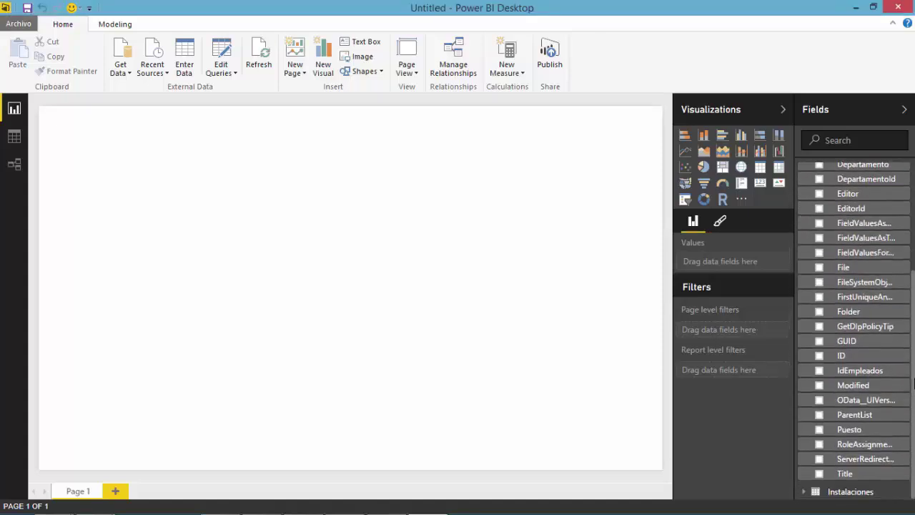
pyautogui.click(819, 474)
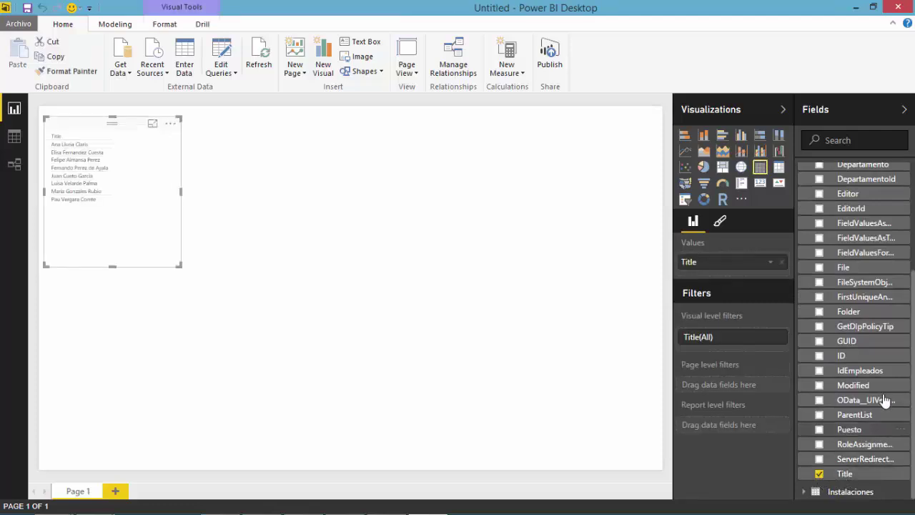
pyautogui.scroll(3, 835, 216)
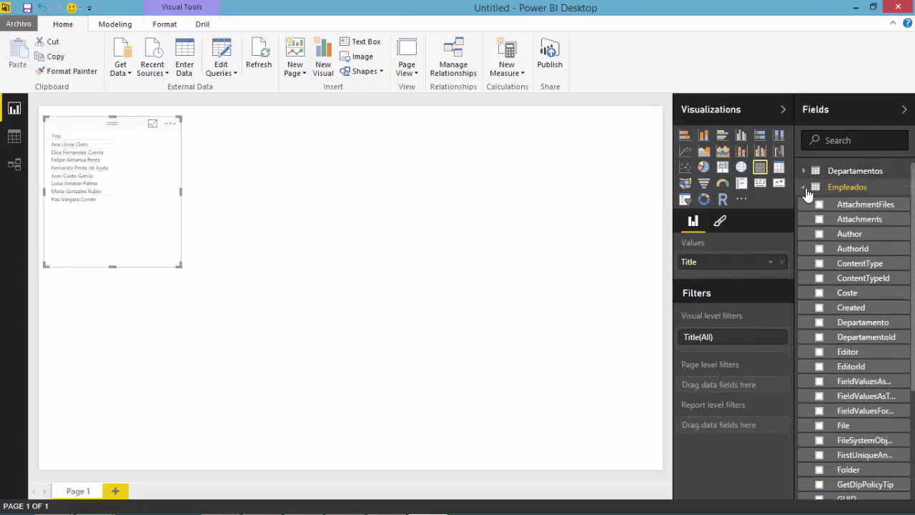
pyautogui.click(806, 189)
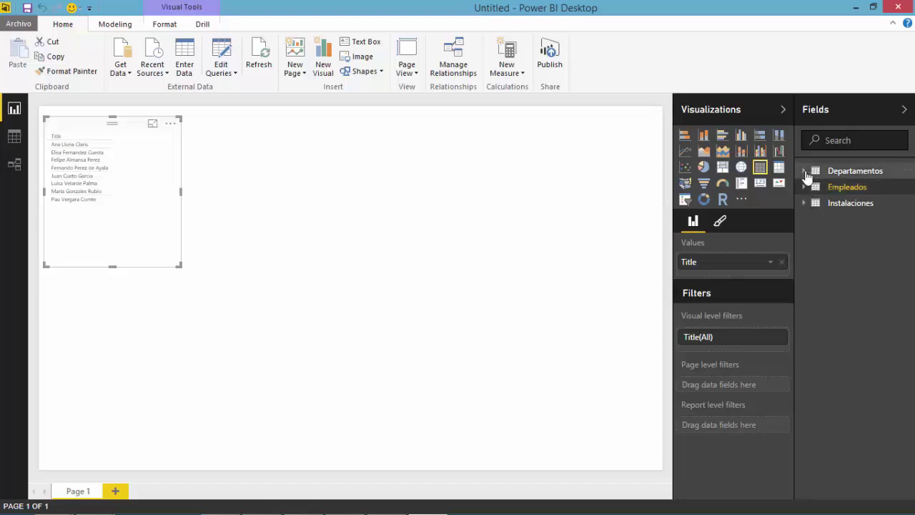
pyautogui.click(804, 172)
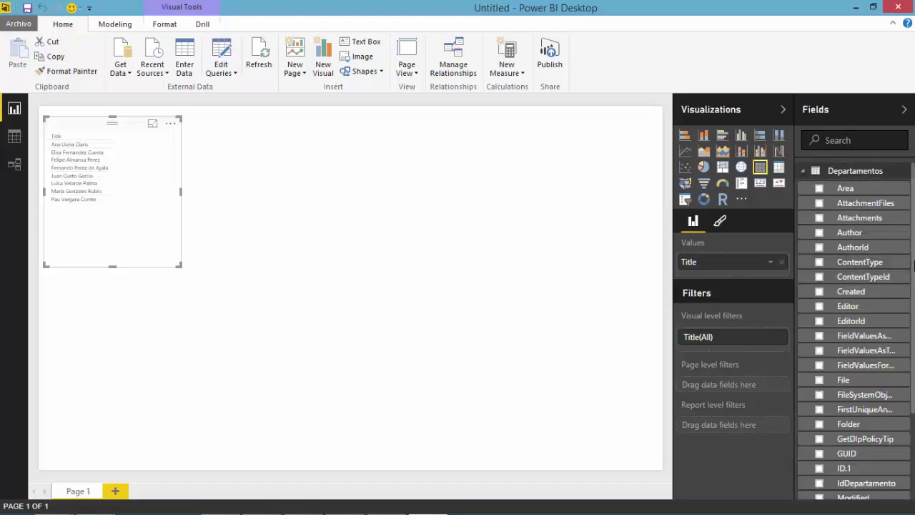
pyautogui.scroll(-3, 912, 267)
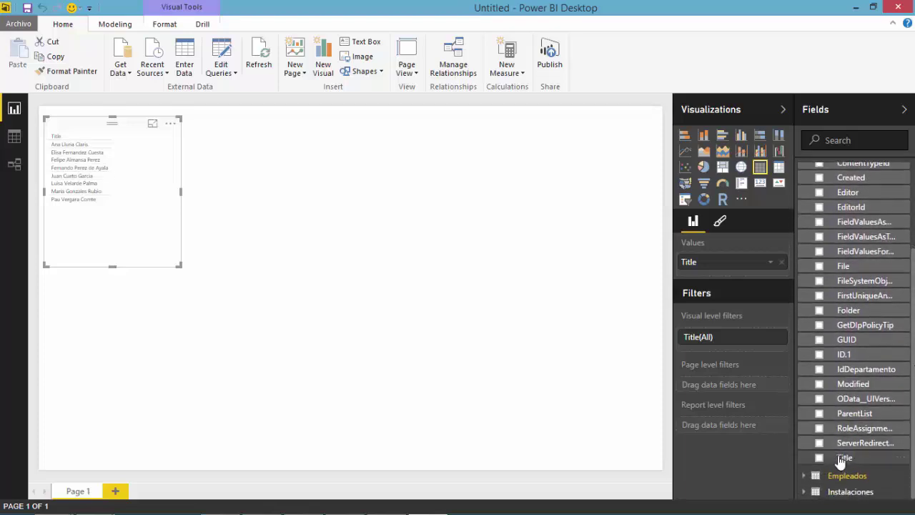
pyautogui.click(820, 461)
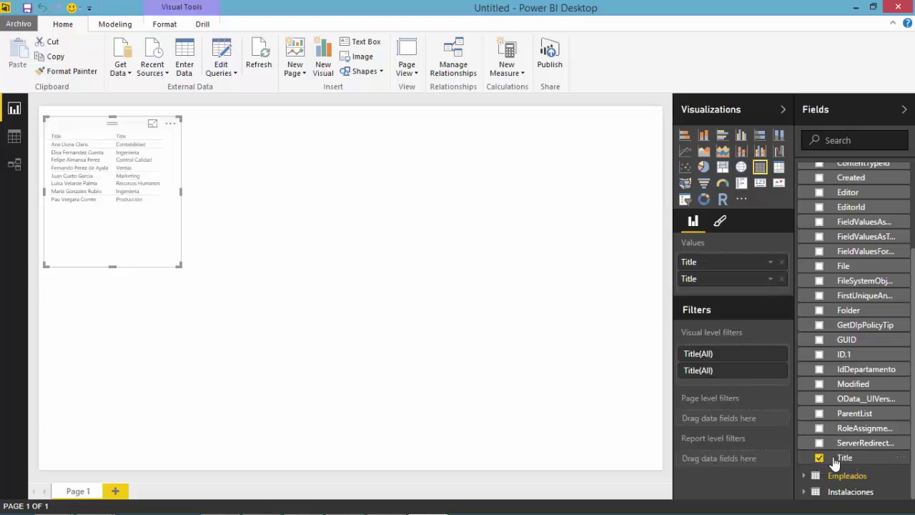
# Step: Switch to the SharePoint site in Internet Explorer and open the list settings of Empleados
pyautogui.moveTo(329, 504)
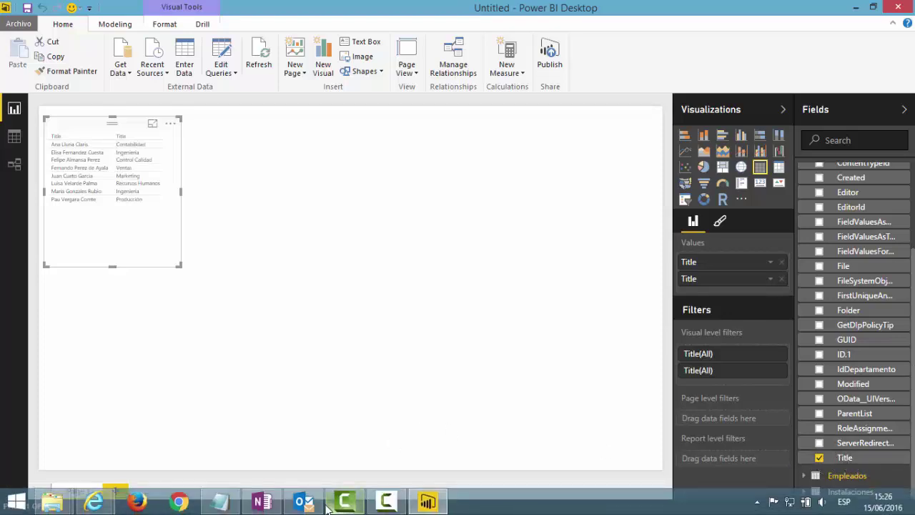
pyautogui.moveTo(94, 502)
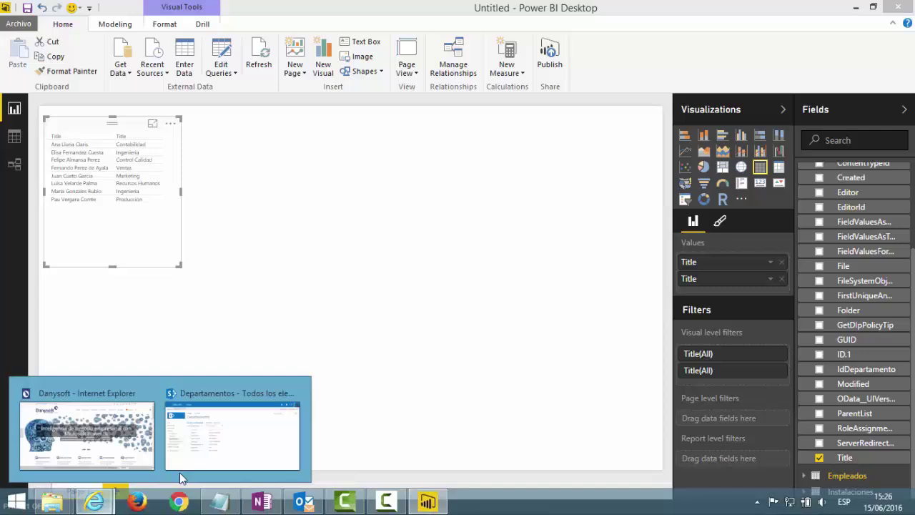
pyautogui.click(216, 450)
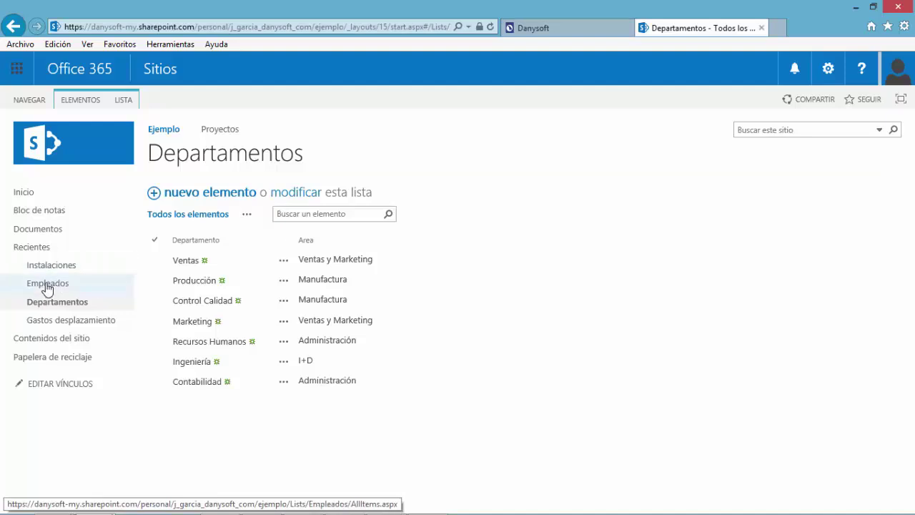
pyautogui.click(48, 286)
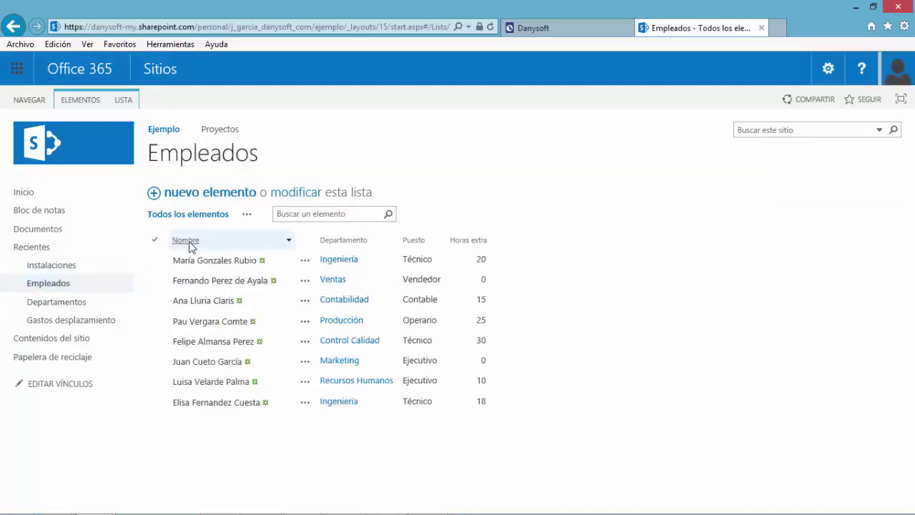
pyautogui.click(125, 103)
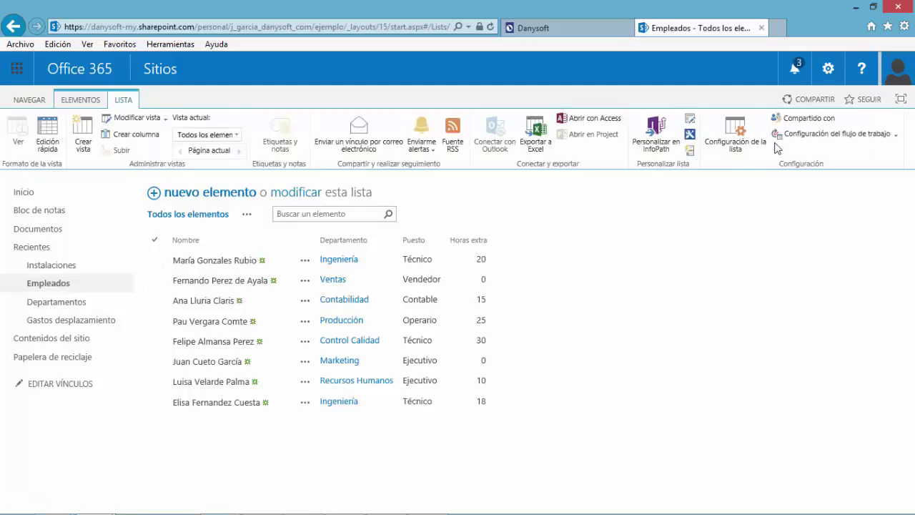
pyautogui.click(736, 139)
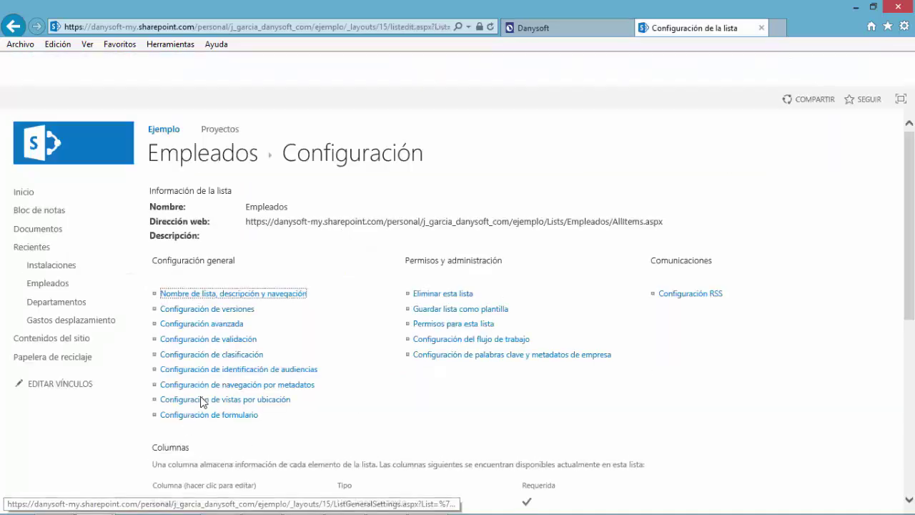
# Step: Review the columns in the Empleados list settings and examine which columns its Todos los elementos view can show
pyautogui.scroll(-5, 222, 379)
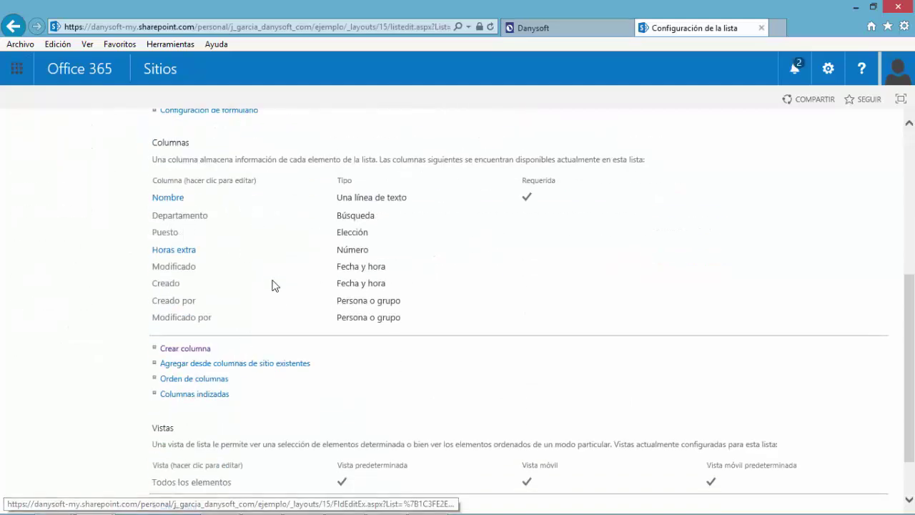
pyautogui.scroll(-1, 265, 301)
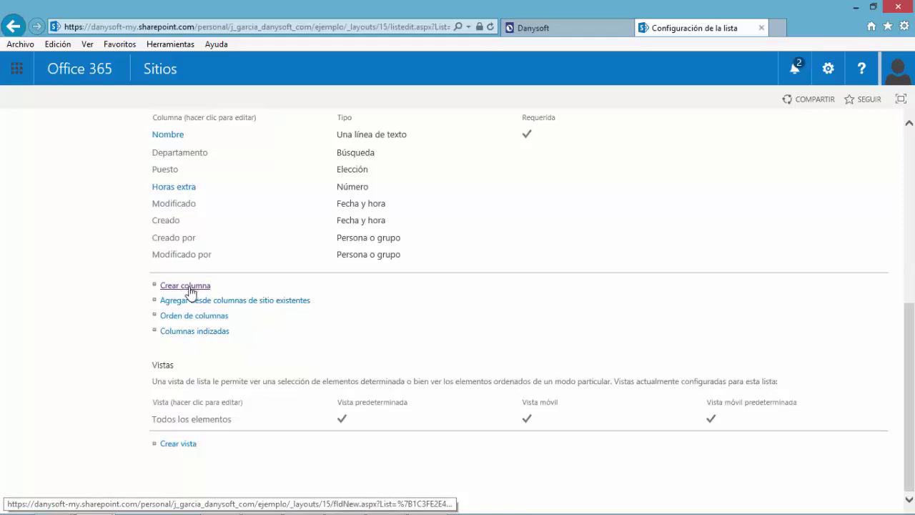
pyautogui.click(176, 449)
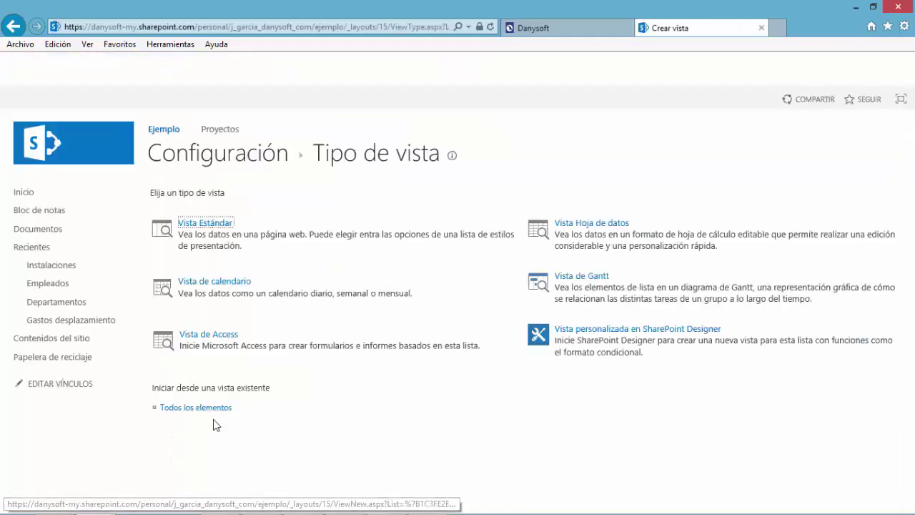
pyautogui.hotkey('alt', 'Left')
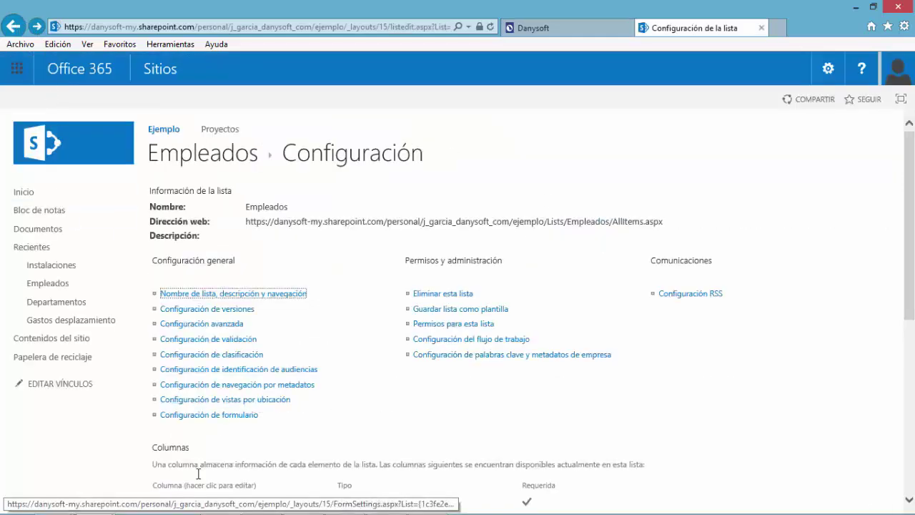
pyautogui.scroll(-3, 193, 432)
pyautogui.scroll(-3, 193, 423)
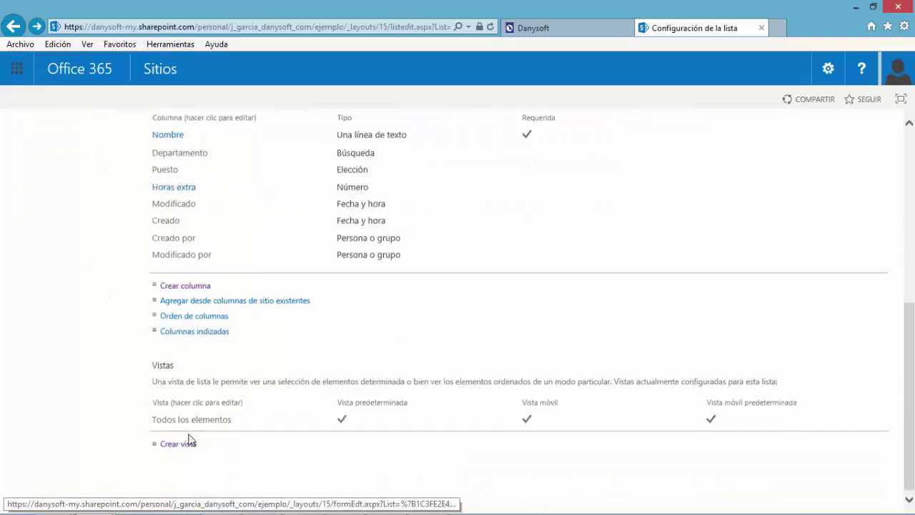
pyautogui.click(190, 421)
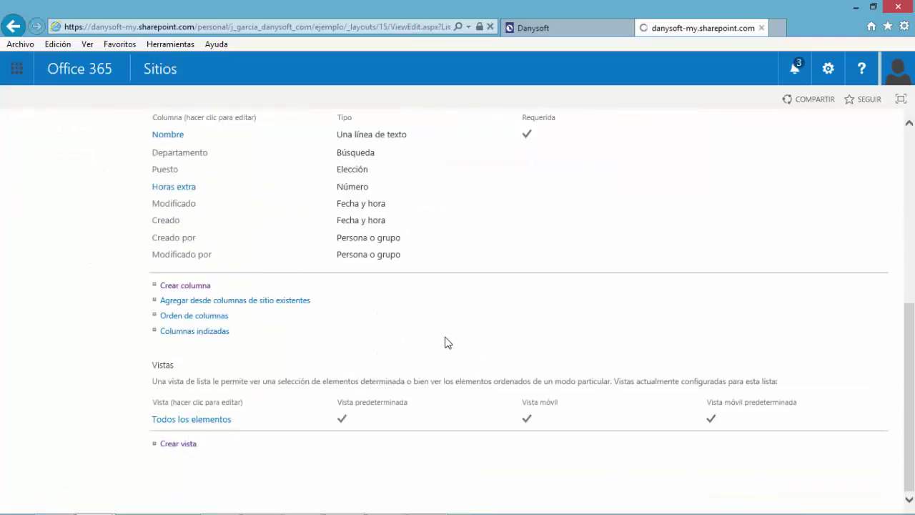
pyautogui.scroll(-3, 429, 322)
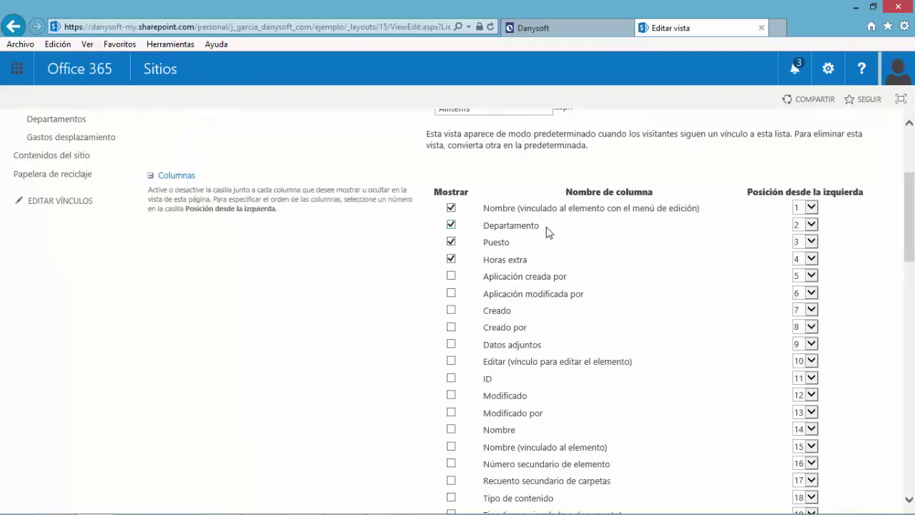
pyautogui.scroll(-4, 545, 246)
pyautogui.scroll(3, 545, 246)
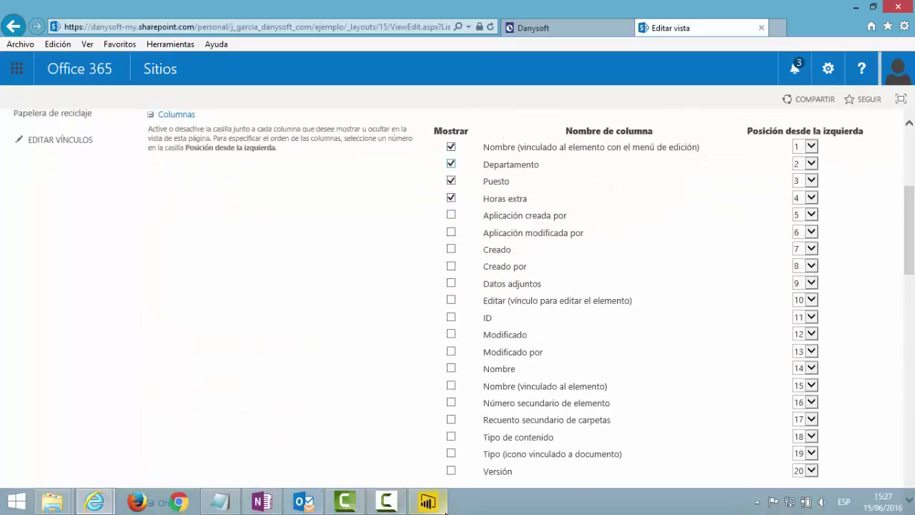
# Step: Switch back to Power BI Desktop, add the Area field of Departamentos to the table, and widen the table to about 455
pyautogui.click(430, 502)
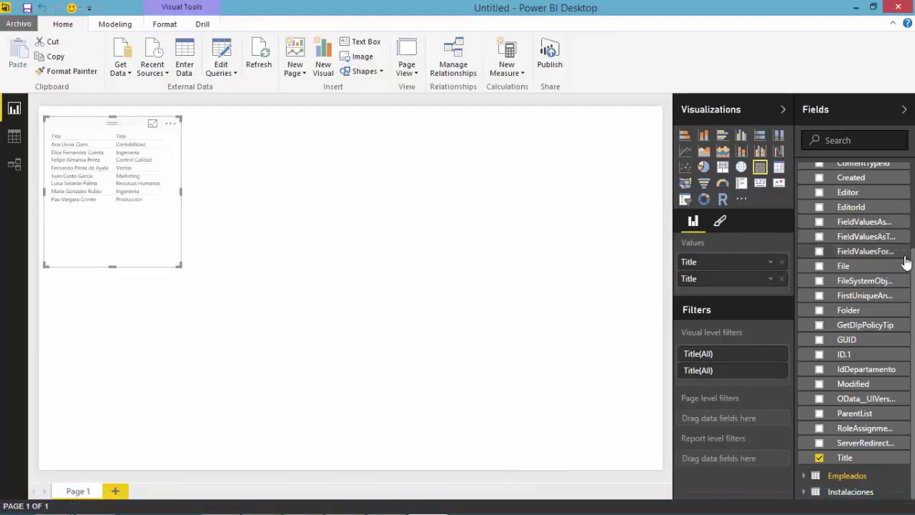
pyautogui.scroll(3, 833, 199)
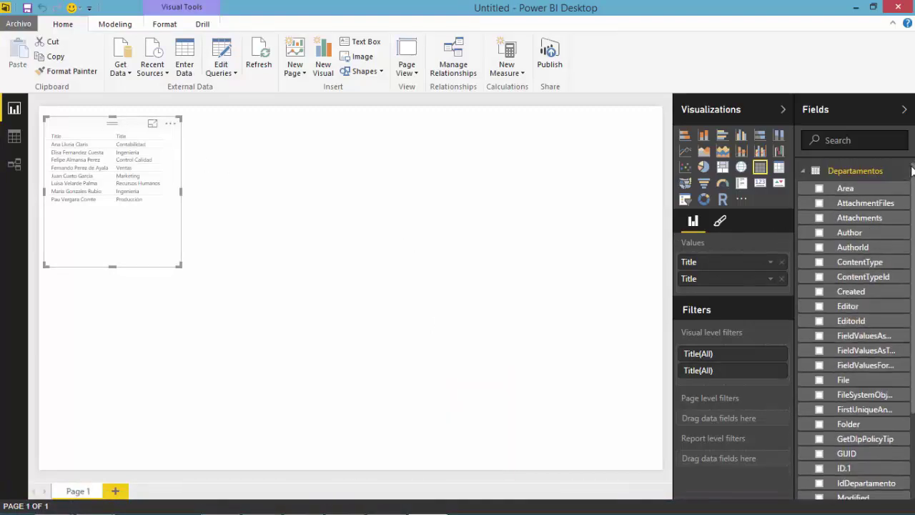
pyautogui.click(820, 189)
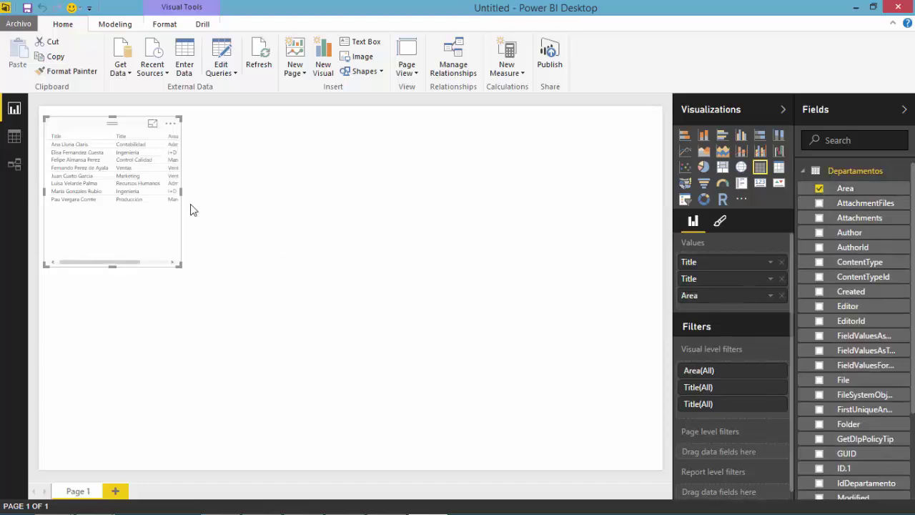
pyautogui.moveTo(181, 191); pyautogui.dragTo(267, 197)
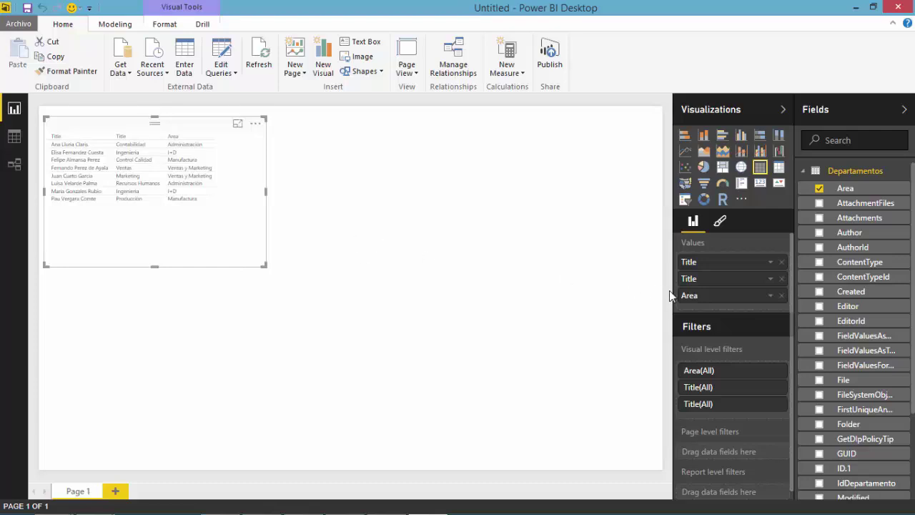
# Step: Reorder the table's fields to Area, Departamentos Title and Empleados Title, and convert the table to a matrix
pyautogui.moveTo(707, 303); pyautogui.dragTo(711, 266)
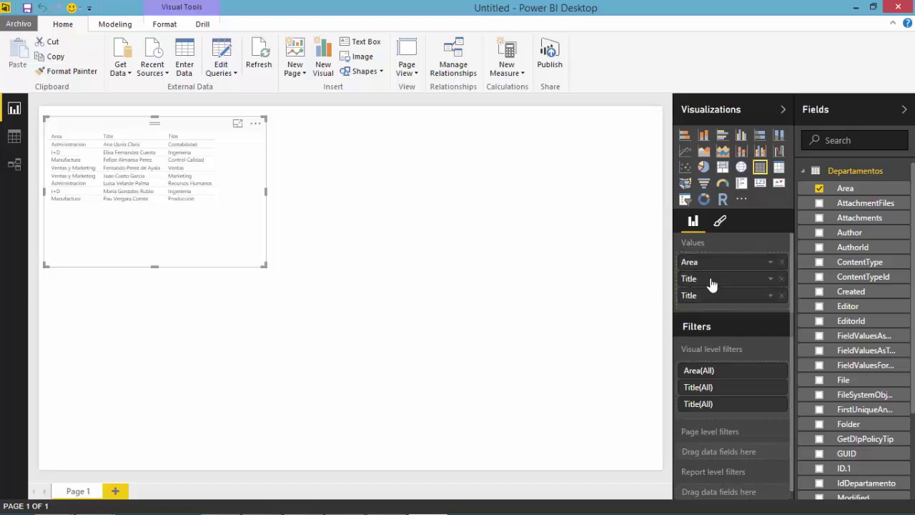
pyautogui.moveTo(707, 302); pyautogui.dragTo(706, 279)
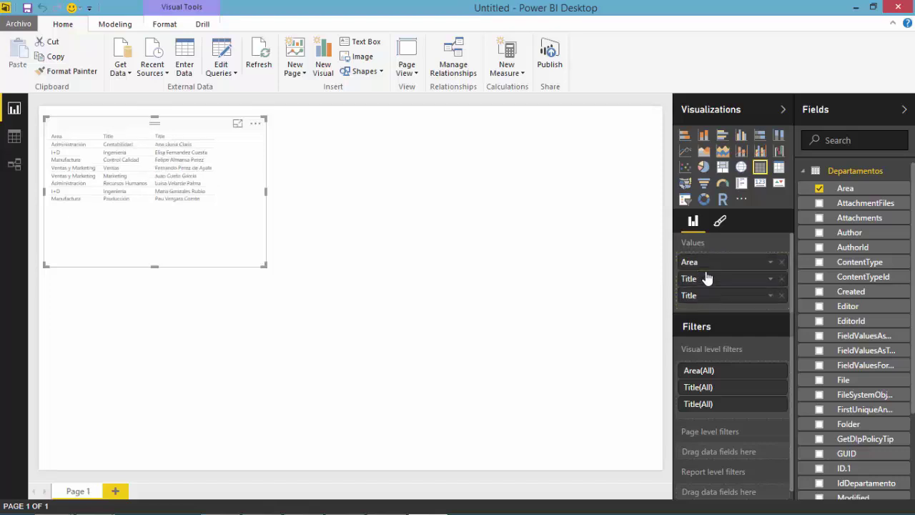
pyautogui.click(779, 168)
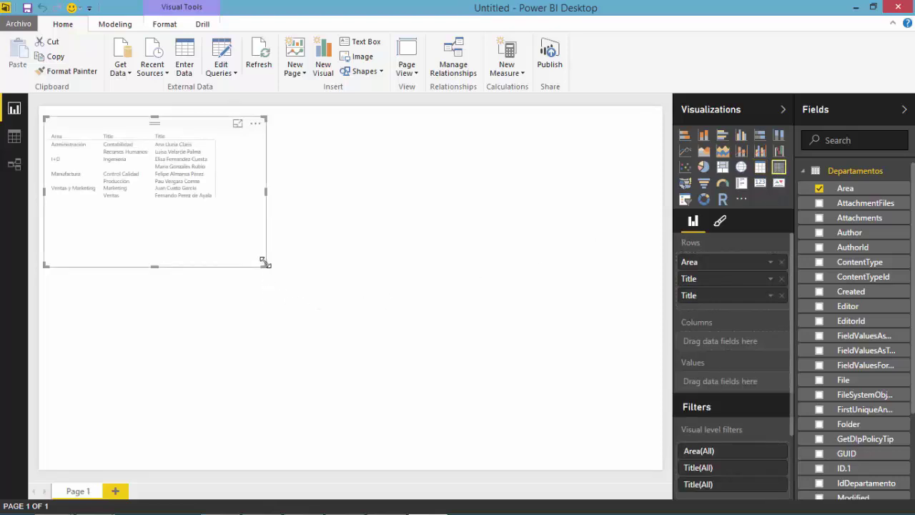
# Step: Set the matrix's text size to 14 pt and enlarge the visual until its full columns fit
pyautogui.click(721, 223)
pyautogui.click(689, 247)
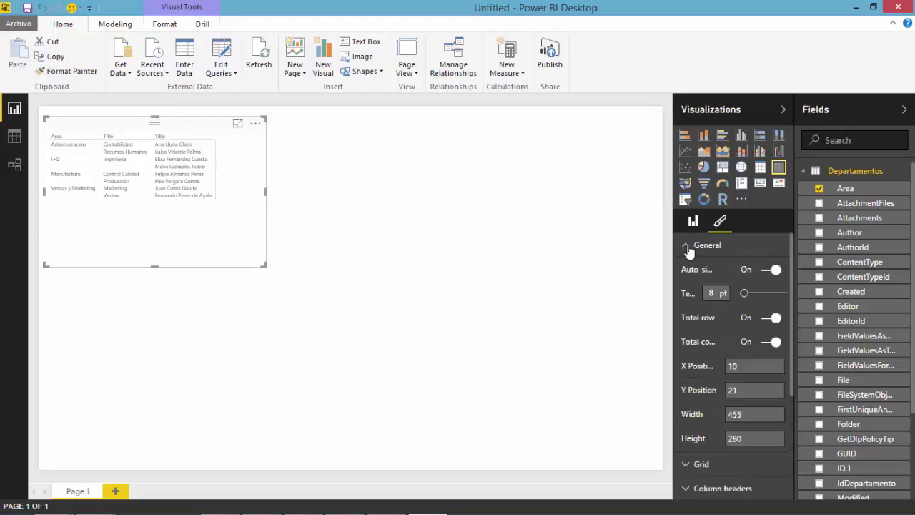
pyautogui.moveTo(746, 302); pyautogui.dragTo(754, 304)
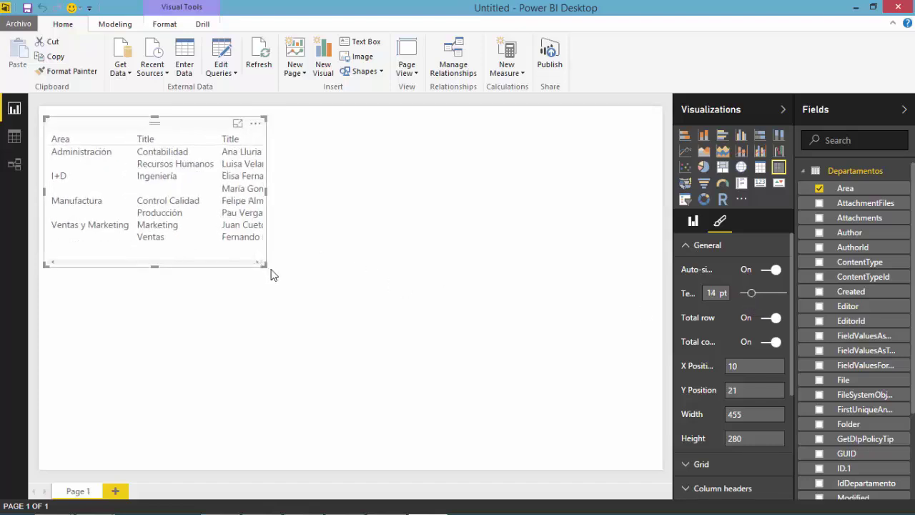
pyautogui.moveTo(273, 274); pyautogui.dragTo(388, 287)
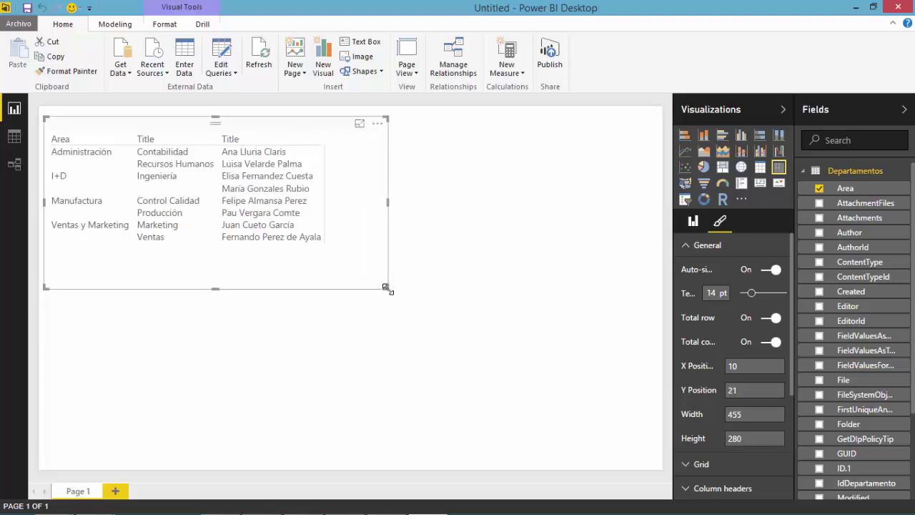
pyautogui.click(503, 264)
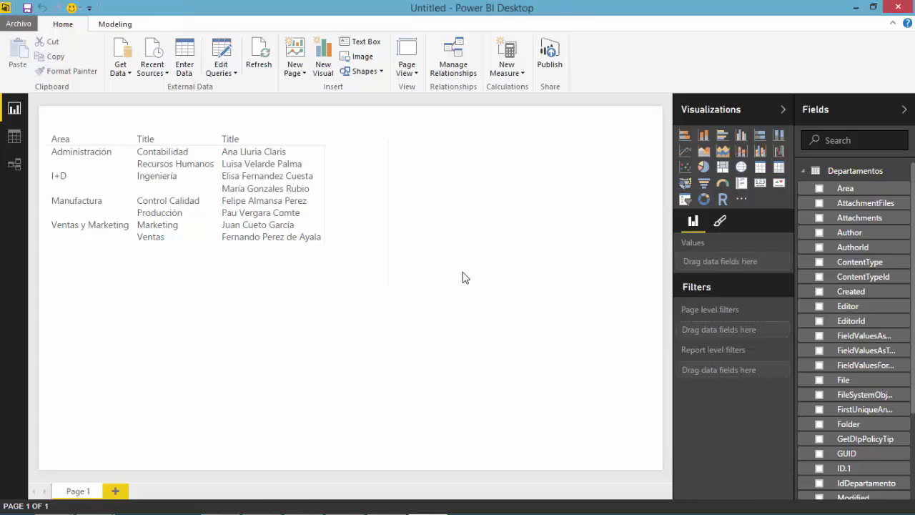
pyautogui.click(268, 239)
pyautogui.click(504, 262)
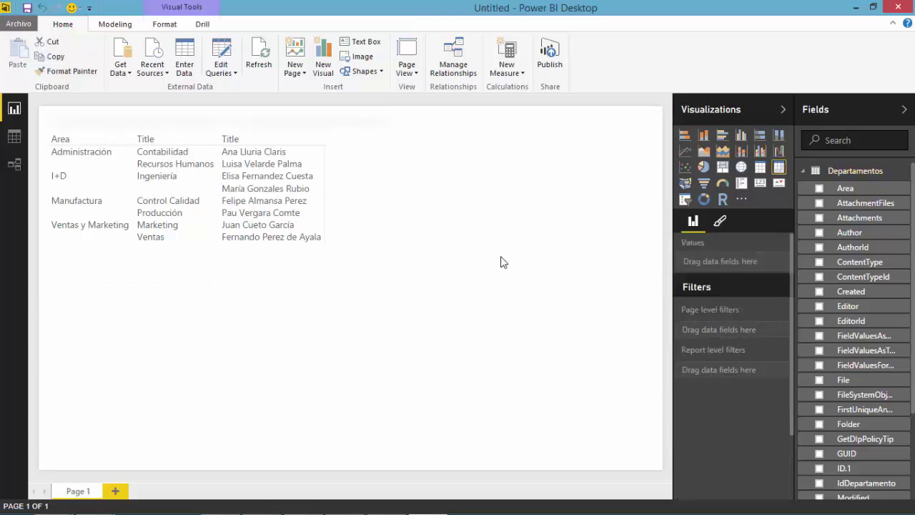
pyautogui.click(385, 279)
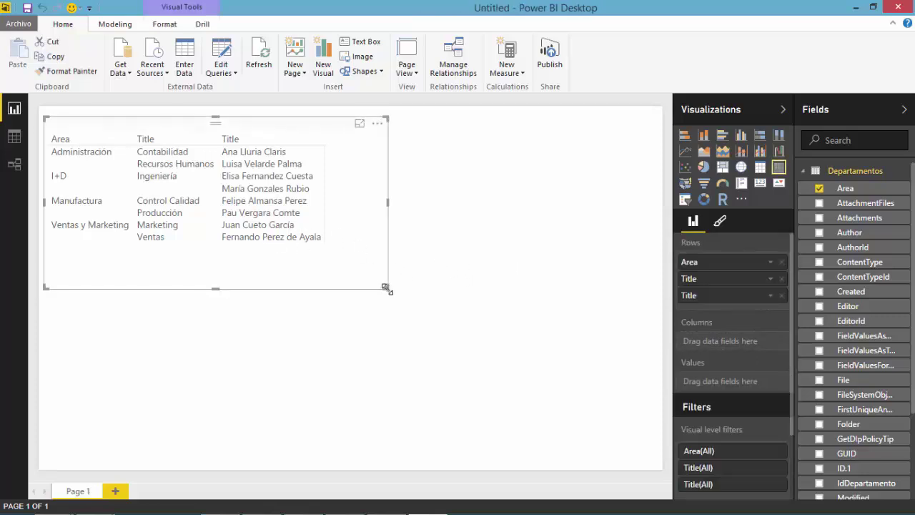
# Step: Shrink the matrix visual to fit more closely around its three columns
pyautogui.moveTo(386, 288); pyautogui.dragTo(348, 280)
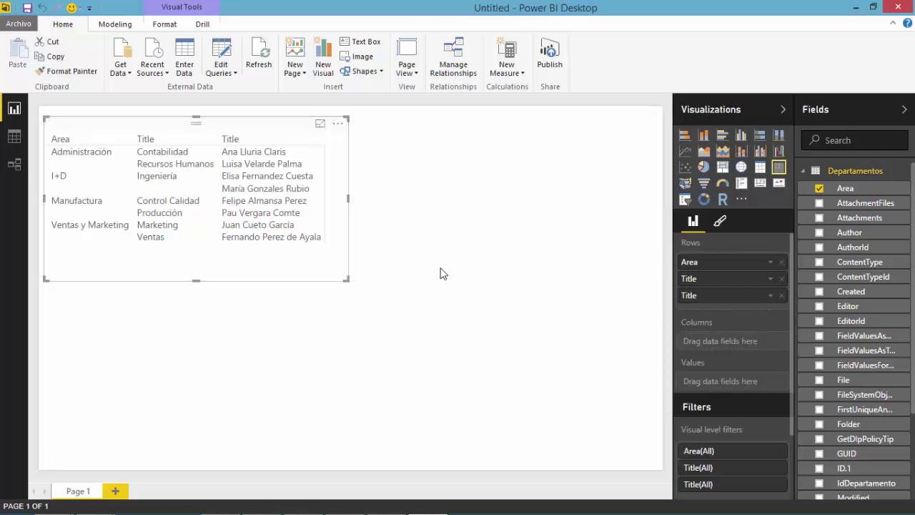
pyautogui.click(620, 304)
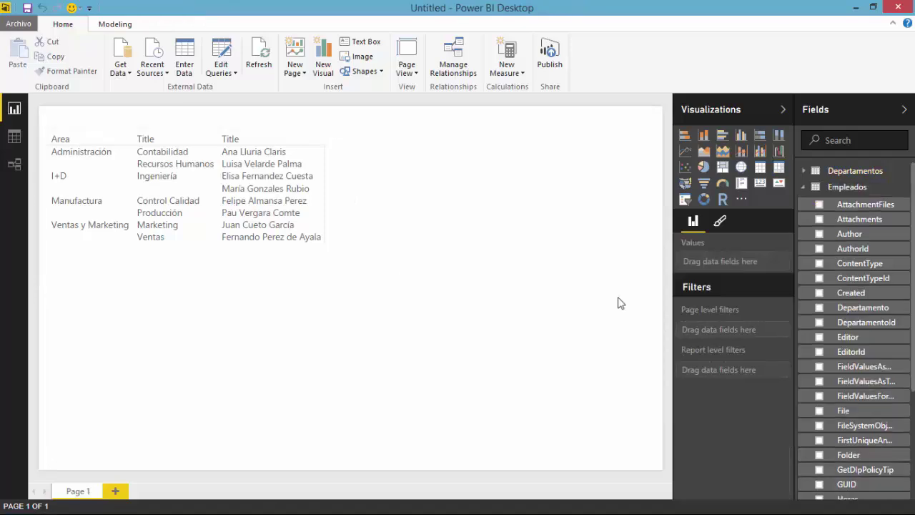
# Step: Create a table below the matrix with the Horas field of Empleados and the Area field of Departamentos
pyautogui.click(829, 187)
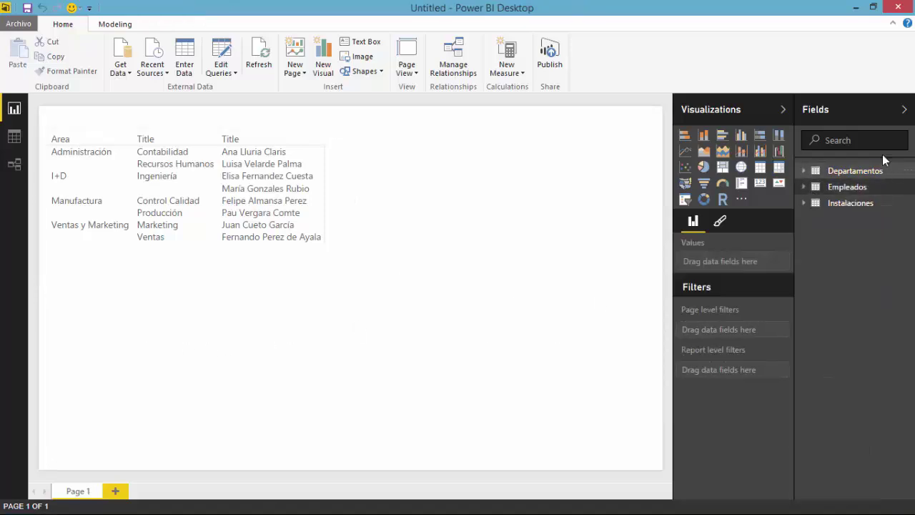
pyautogui.click(805, 189)
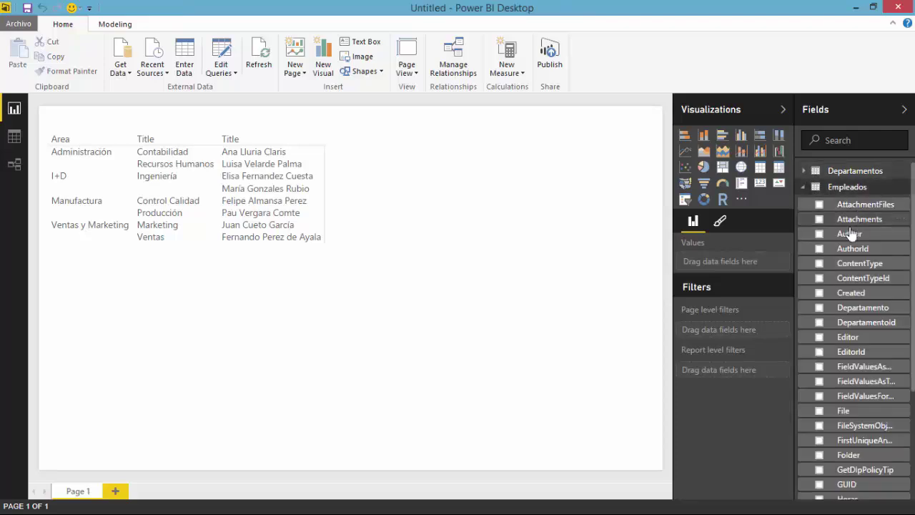
pyautogui.moveTo(913, 298); pyautogui.dragTo(904, 380)
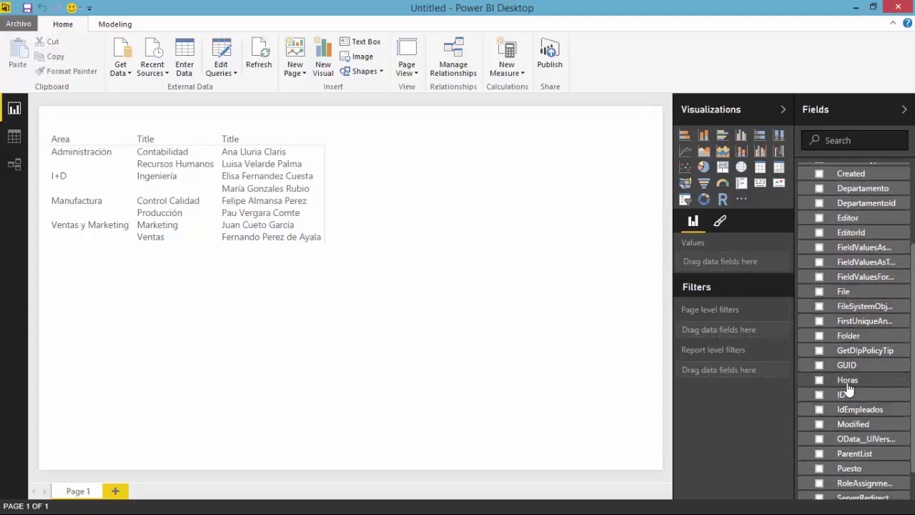
pyautogui.click(820, 379)
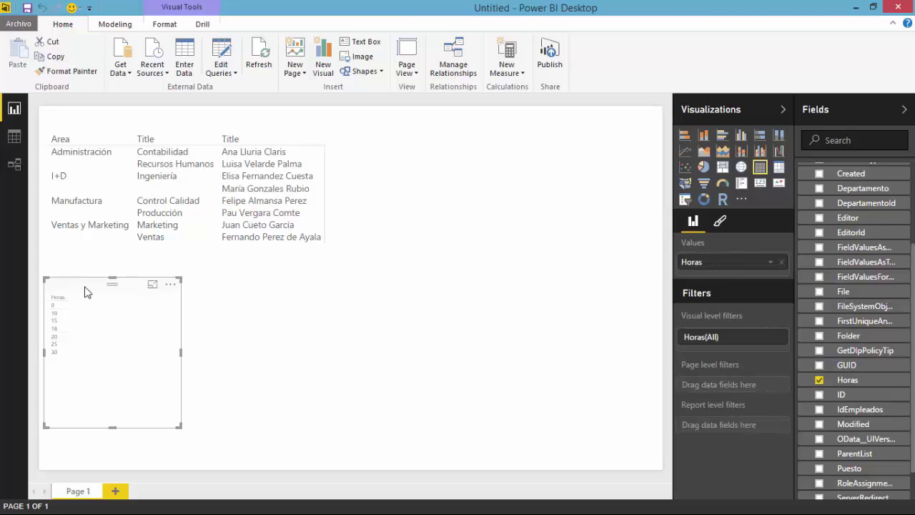
pyautogui.moveTo(84, 291); pyautogui.dragTo(179, 292)
pyautogui.moveTo(914, 286); pyautogui.dragTo(914, 183)
pyautogui.click(803, 186)
pyautogui.click(804, 172)
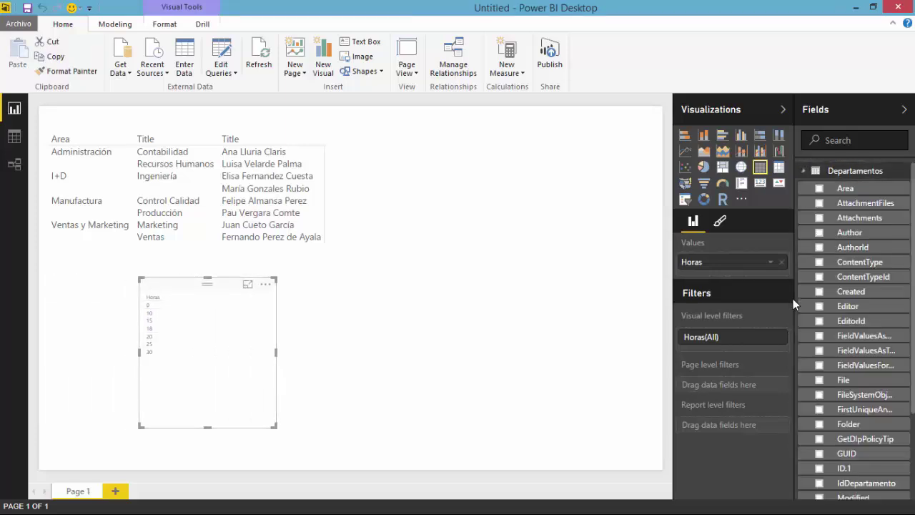
pyautogui.click(819, 189)
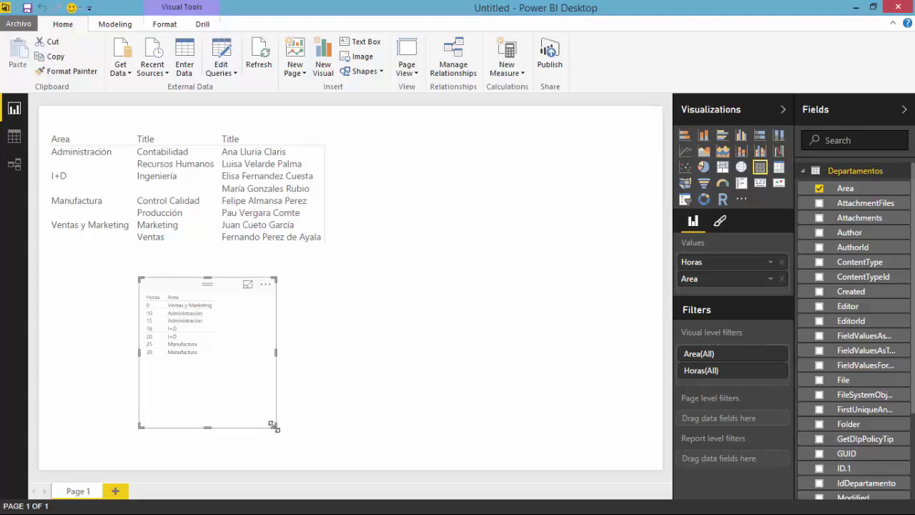
# Step: Set the Horas and Area table's text size to 16 pt and resize the visual until its full columns fit
pyautogui.moveTo(274, 426); pyautogui.dragTo(240, 405)
pyautogui.click(720, 222)
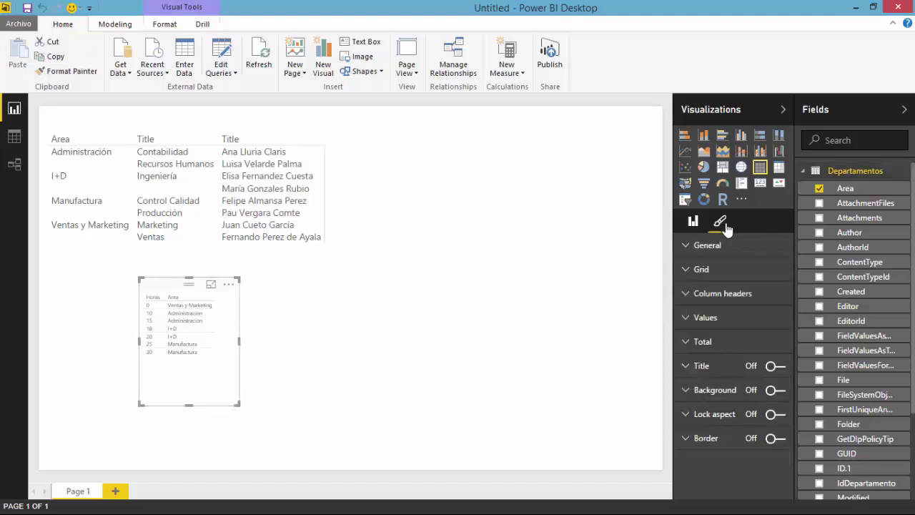
pyautogui.click(690, 245)
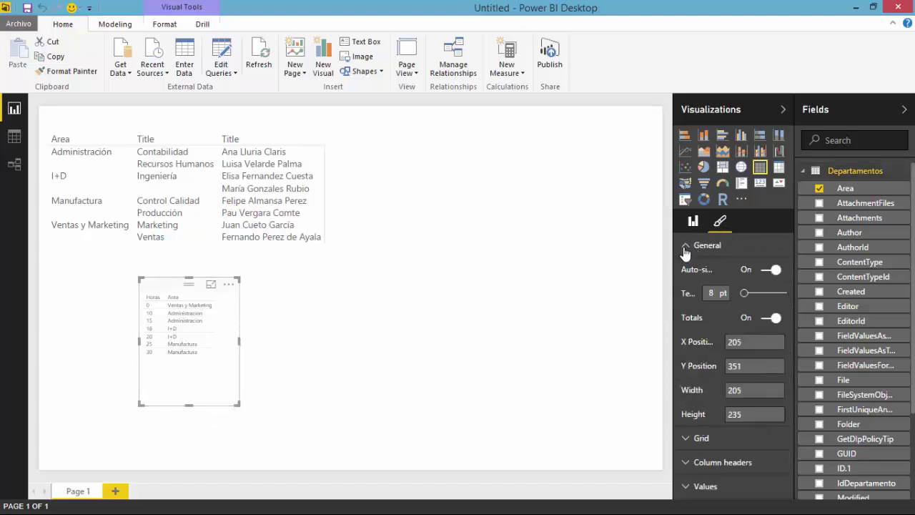
pyautogui.moveTo(746, 299); pyautogui.dragTo(750, 299)
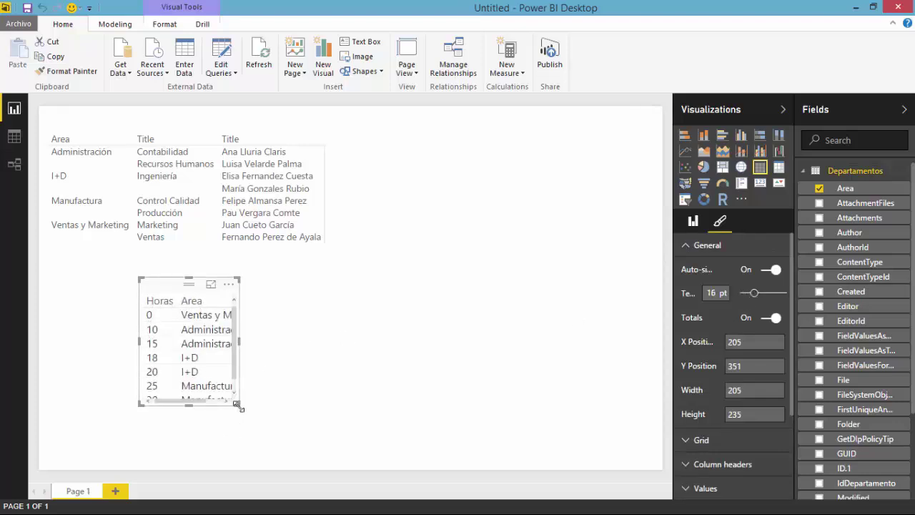
pyautogui.moveTo(238, 404); pyautogui.dragTo(294, 431)
# Step: Remove the Horas and Area table from the report page
pyautogui.click(388, 393)
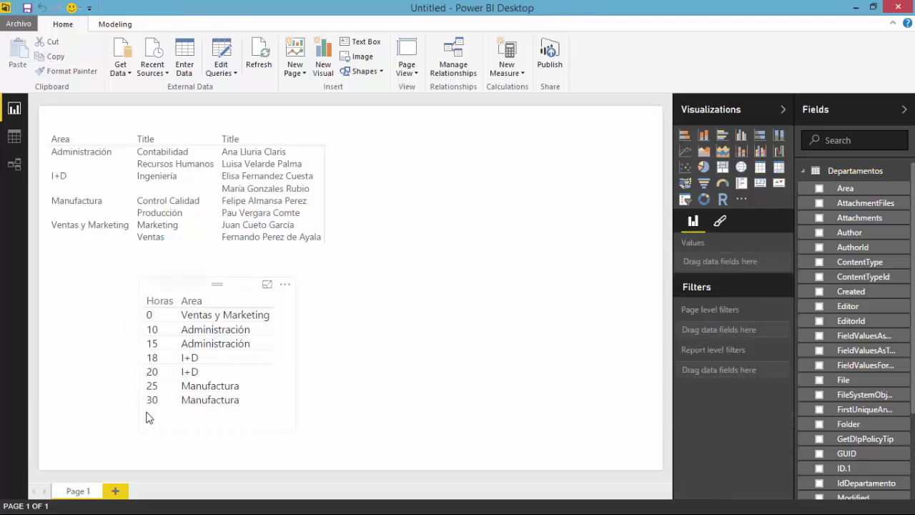
pyautogui.hotkey('ctrl', 'z')
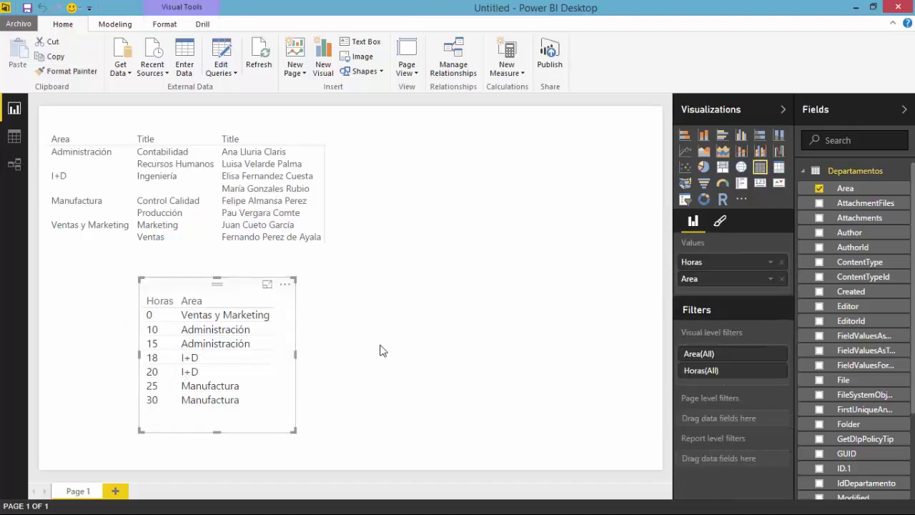
pyautogui.hotkey('ctrl', 'z')
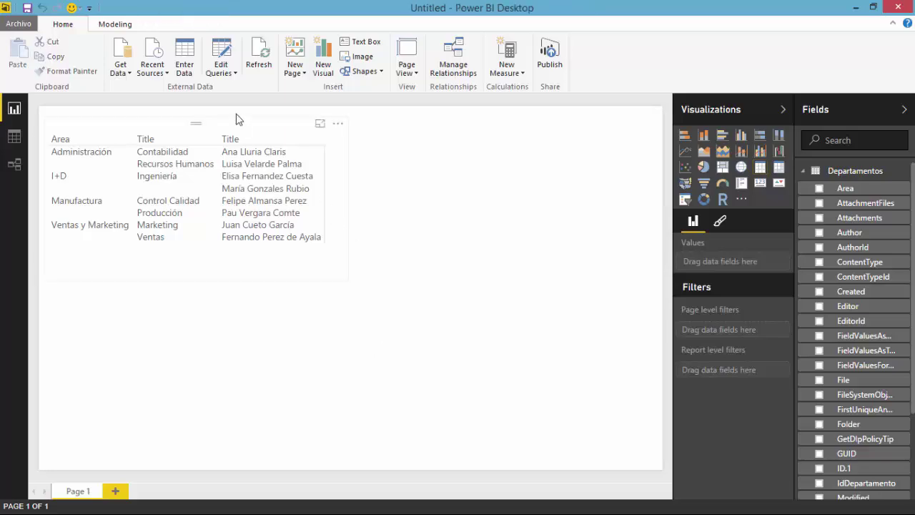
# Step: In the Query Editor, set the data type of the Empleados query's Horas column to Whole Number and apply the changes to the report
pyautogui.click(235, 69)
pyautogui.click(241, 85)
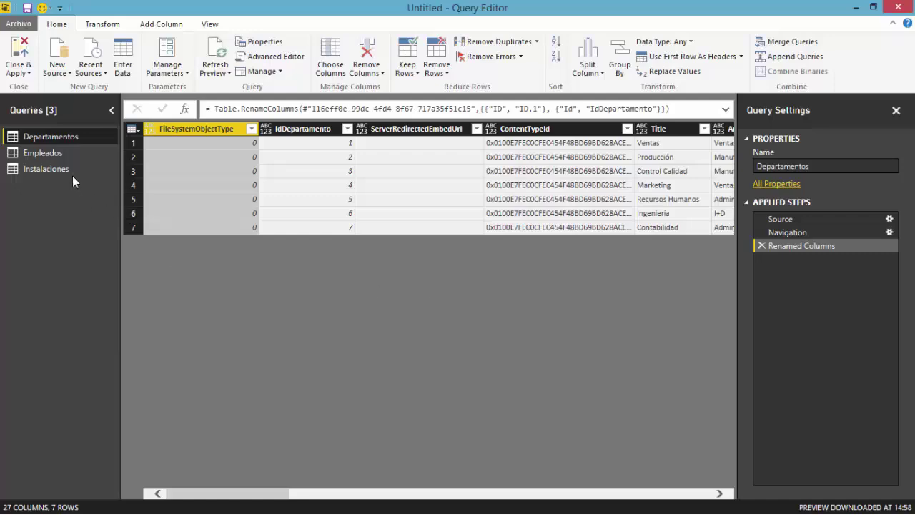
pyautogui.click(58, 152)
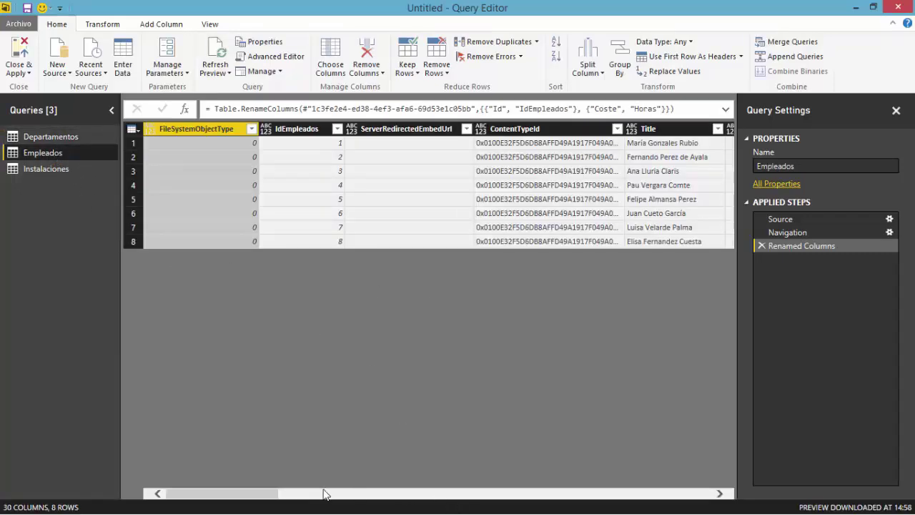
pyautogui.click(323, 494)
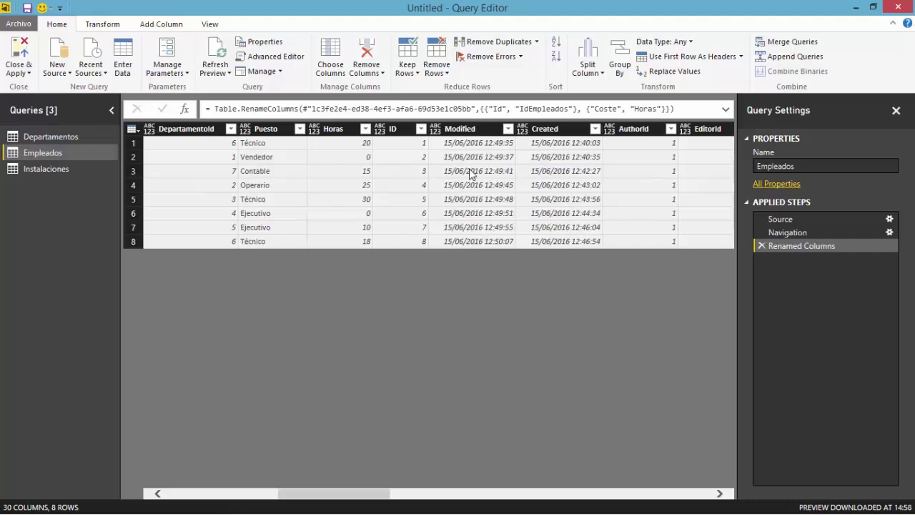
pyautogui.moveTo(298, 495)
pyautogui.mouseDown()
pyautogui.moveTo(390, 506)
pyautogui.moveTo(220, 510)
pyautogui.moveTo(294, 512)
pyautogui.mouseUp()
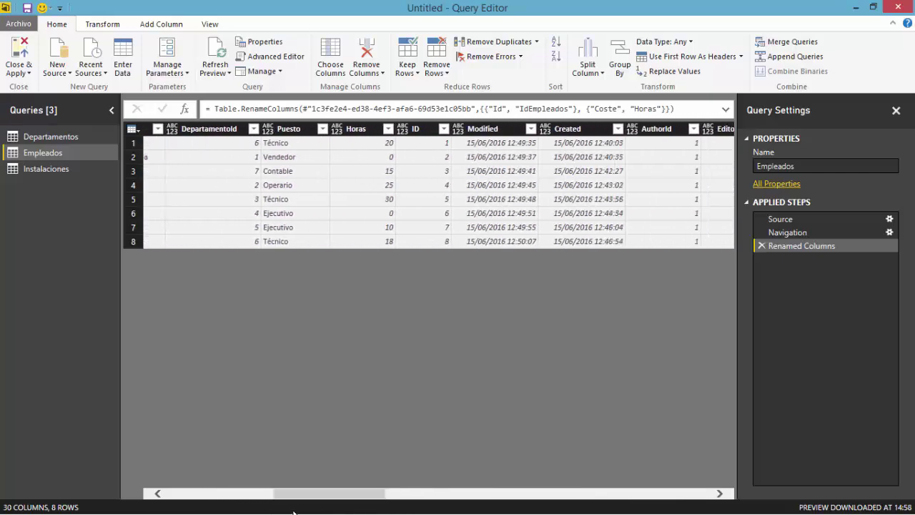
pyautogui.click(358, 130)
pyautogui.click(665, 42)
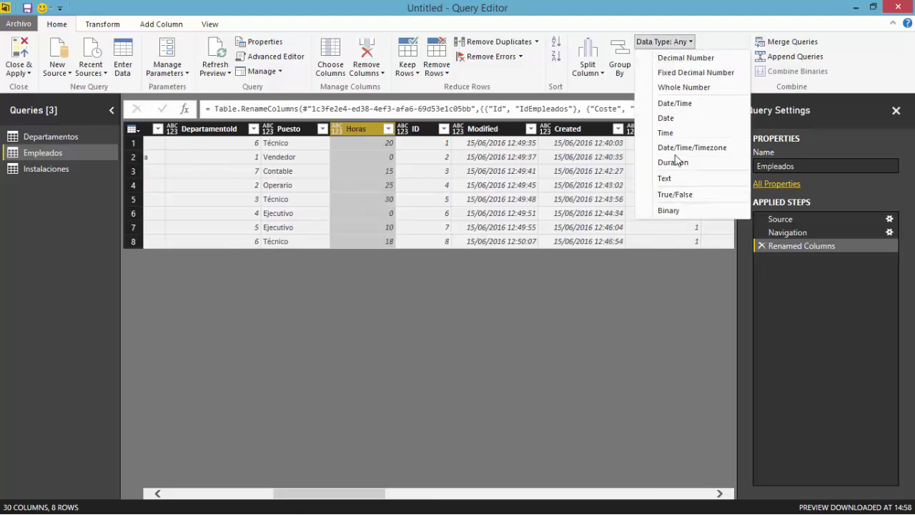
pyautogui.click(683, 89)
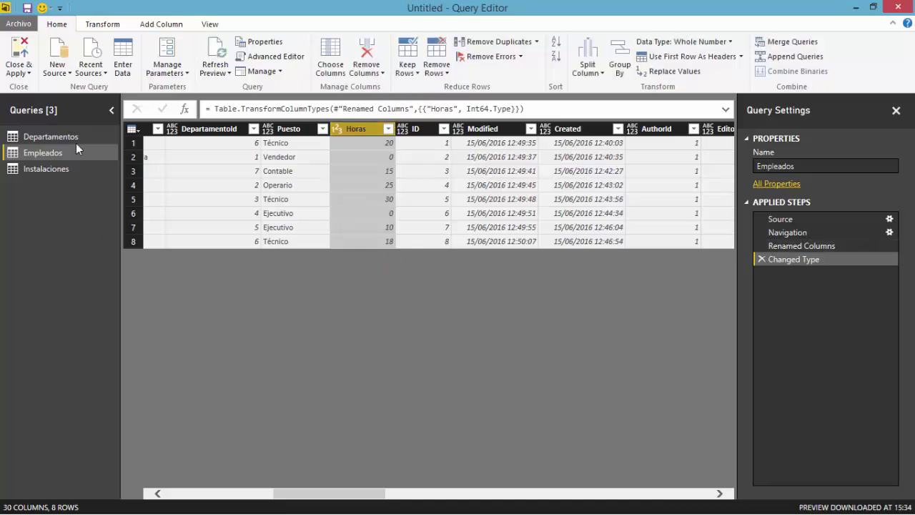
pyautogui.click(19, 71)
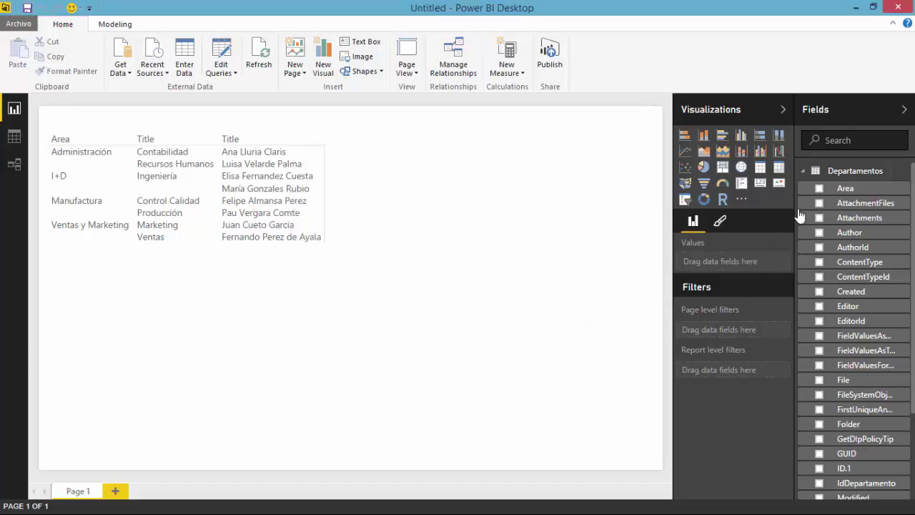
# Step: Create a new table below the matrix with Area from Departamentos followed by Horas from Empleados
pyautogui.click(821, 191)
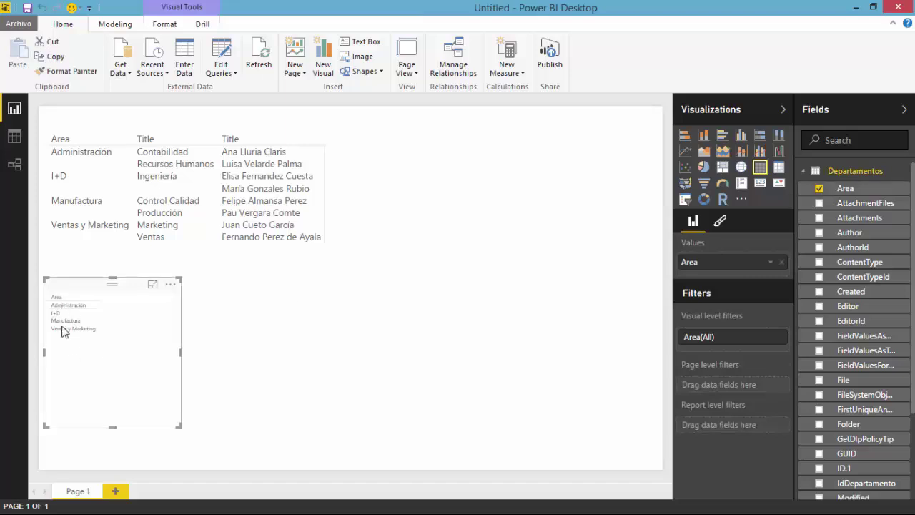
pyautogui.click(804, 170)
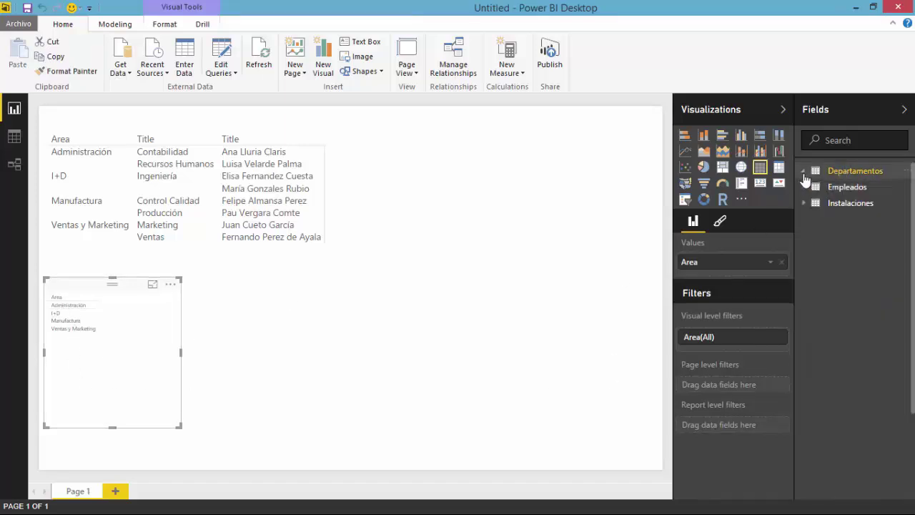
pyautogui.click(805, 188)
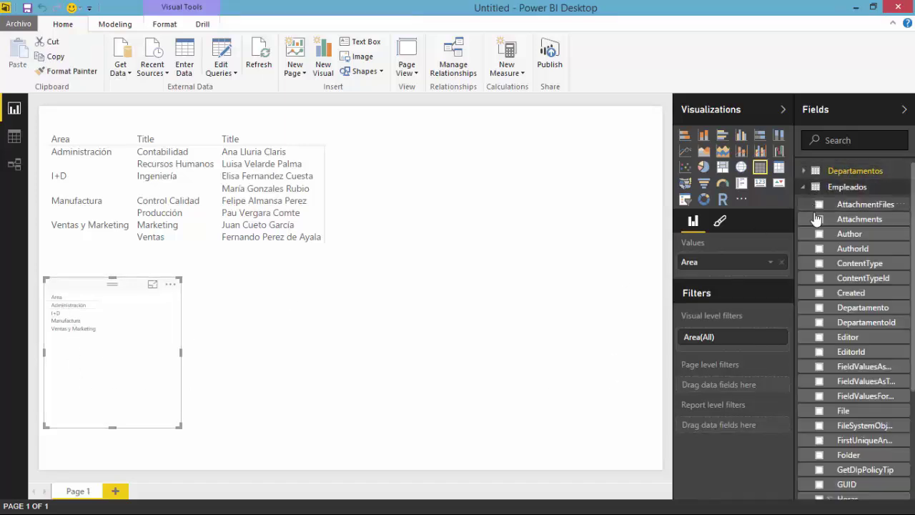
pyautogui.scroll(-5, 838, 362)
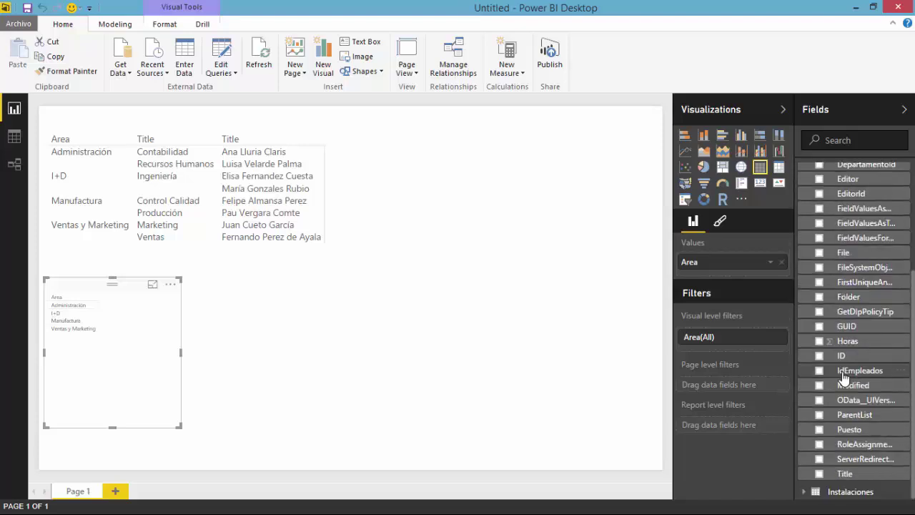
pyautogui.click(820, 341)
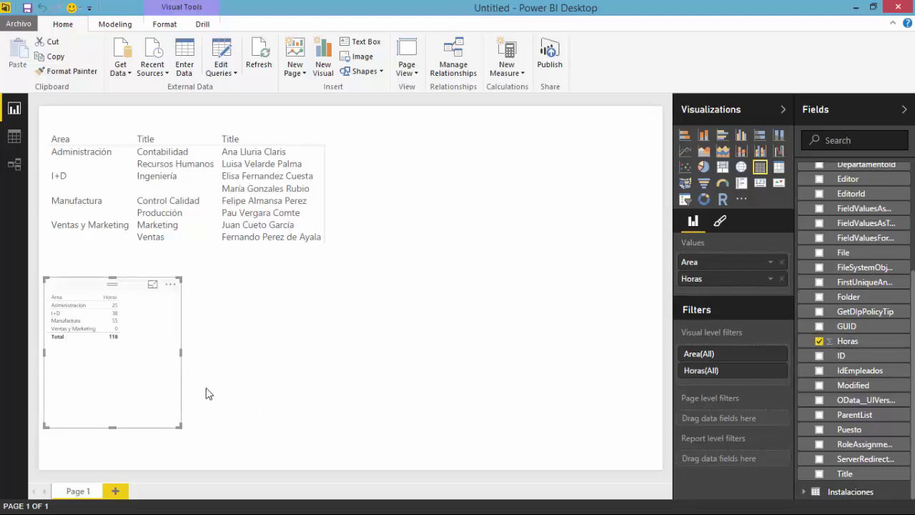
# Step: Set the text size of the Area and Horas table to 13 pt
pyautogui.click(721, 224)
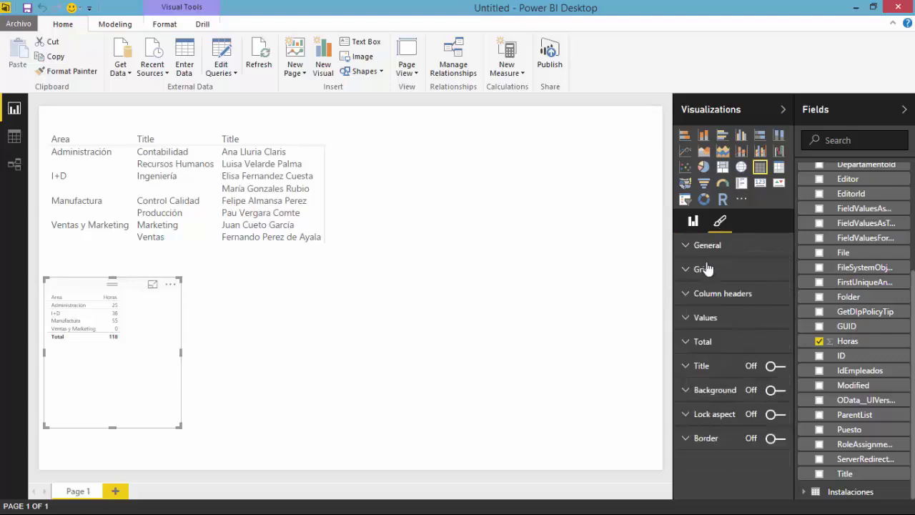
pyautogui.click(687, 247)
pyautogui.moveTo(744, 299); pyautogui.dragTo(753, 302)
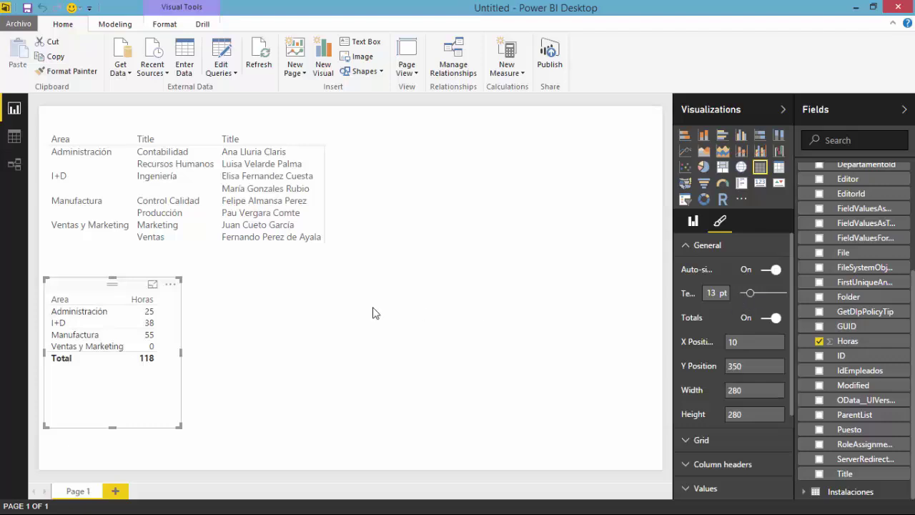
pyautogui.click(334, 322)
# Step: Convert the Area and Horas table to a clustered column chart and widen it by about a third
pyautogui.click(121, 338)
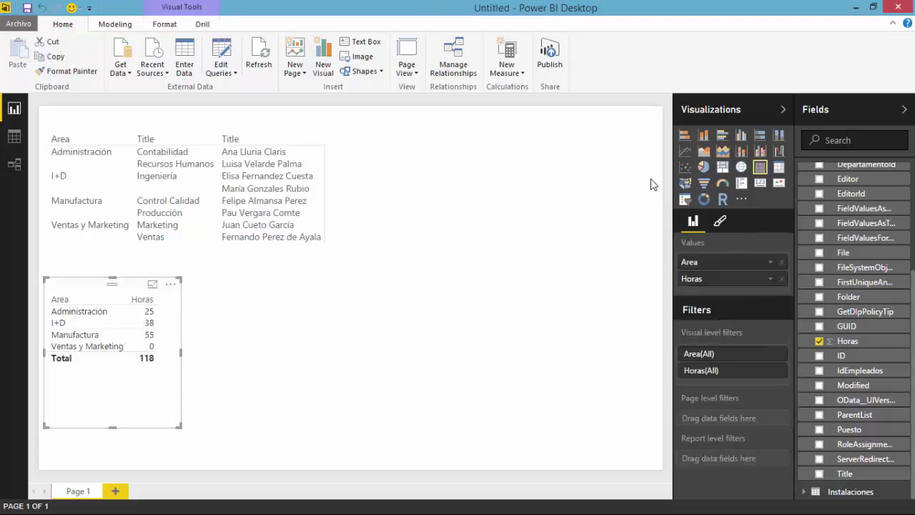
pyautogui.click(743, 138)
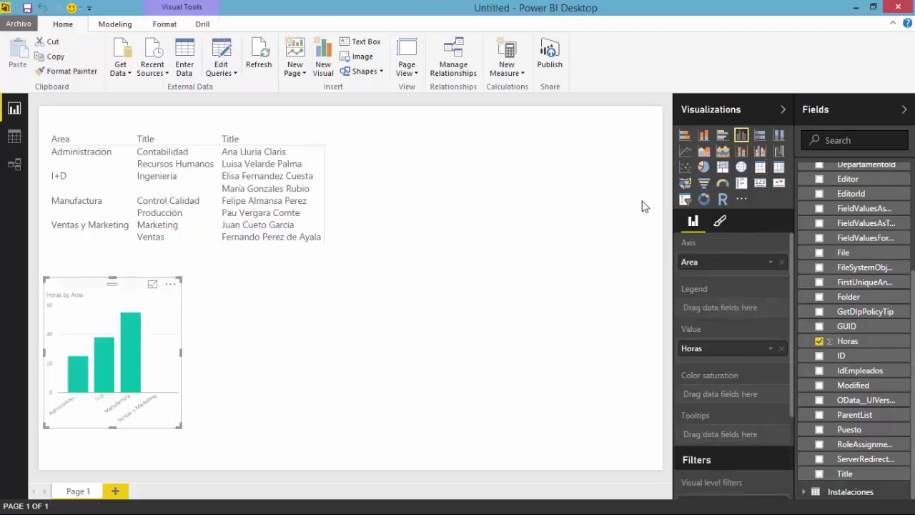
pyautogui.moveTo(181, 352); pyautogui.dragTo(221, 351)
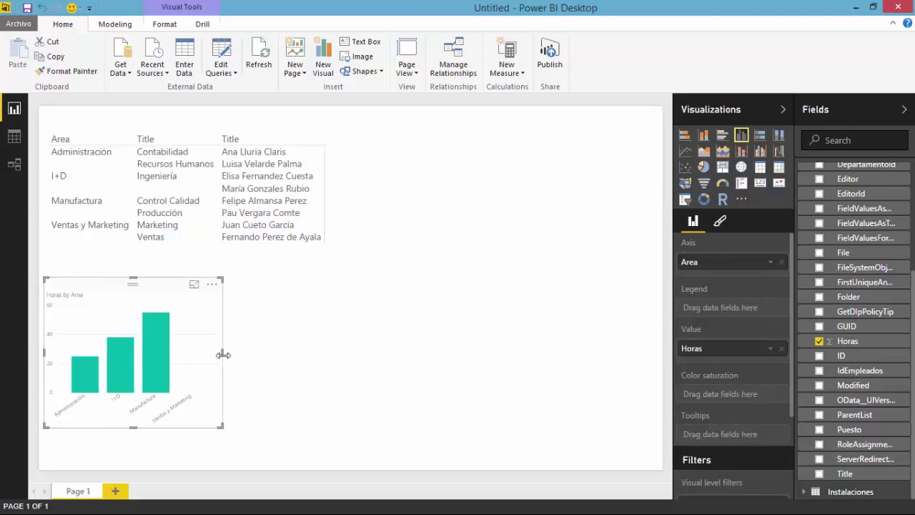
# Step: Move the hours-by-area column chart up into the empty space beside the matrix
pyautogui.moveTo(112, 285); pyautogui.dragTo(415, 155)
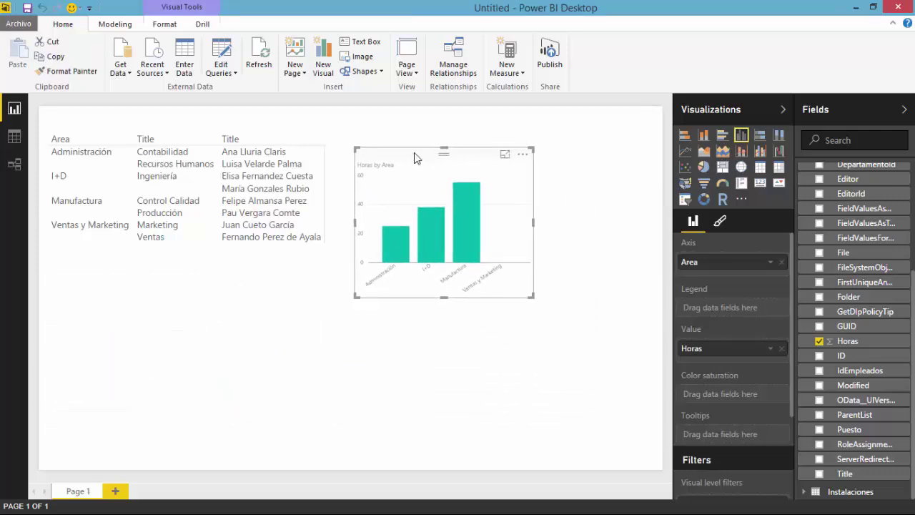
pyautogui.click(570, 304)
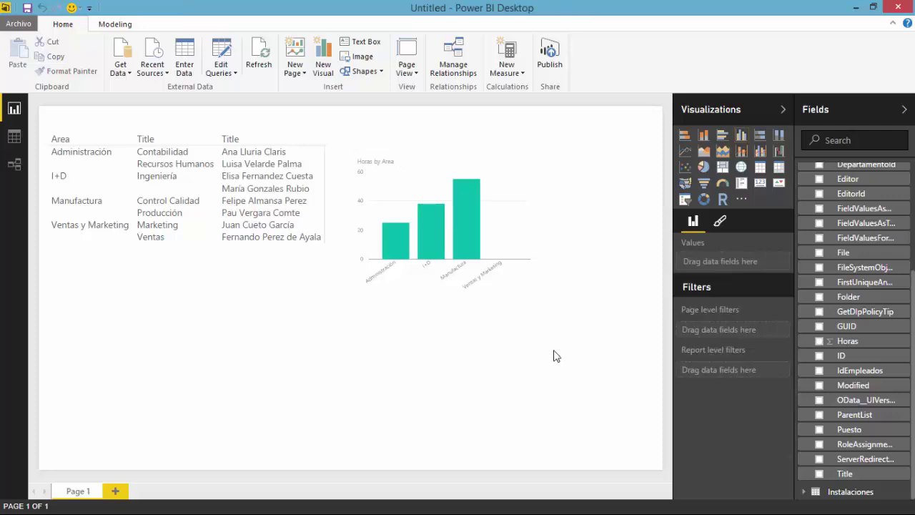
pyautogui.moveTo(504, 297)
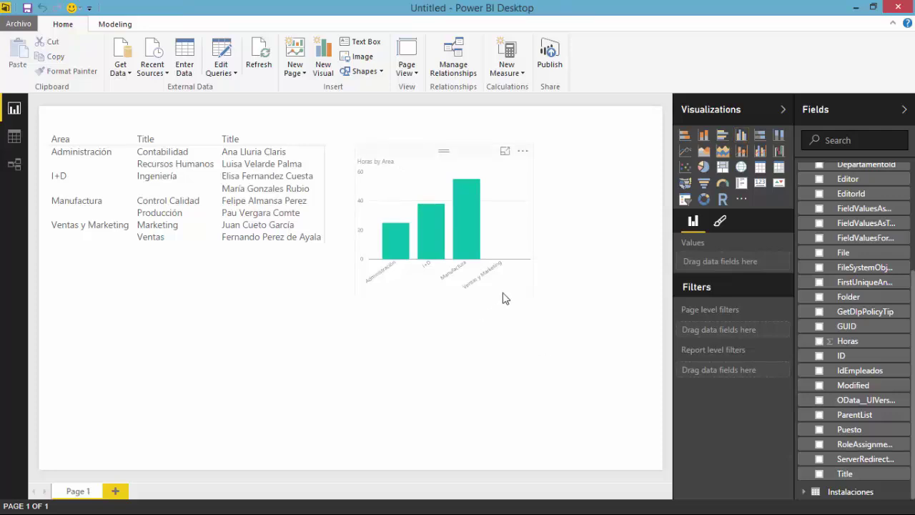